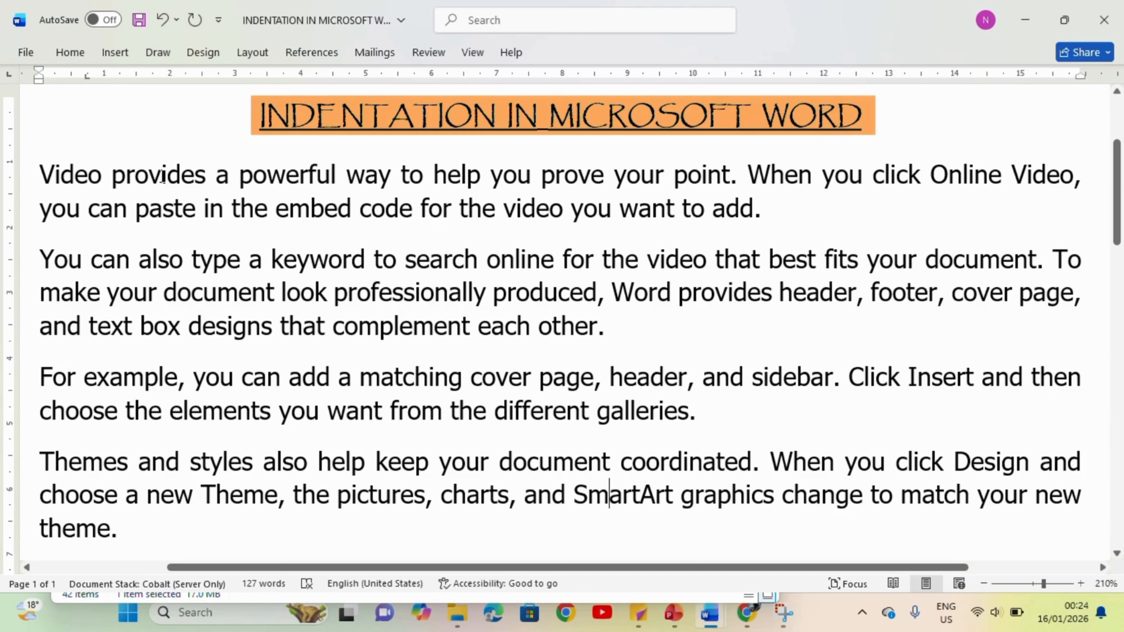
Step: Try indenting the whole first body paragraph about 0.75 cm from the left margin with the ruler, and undo it
double_click(168, 207)
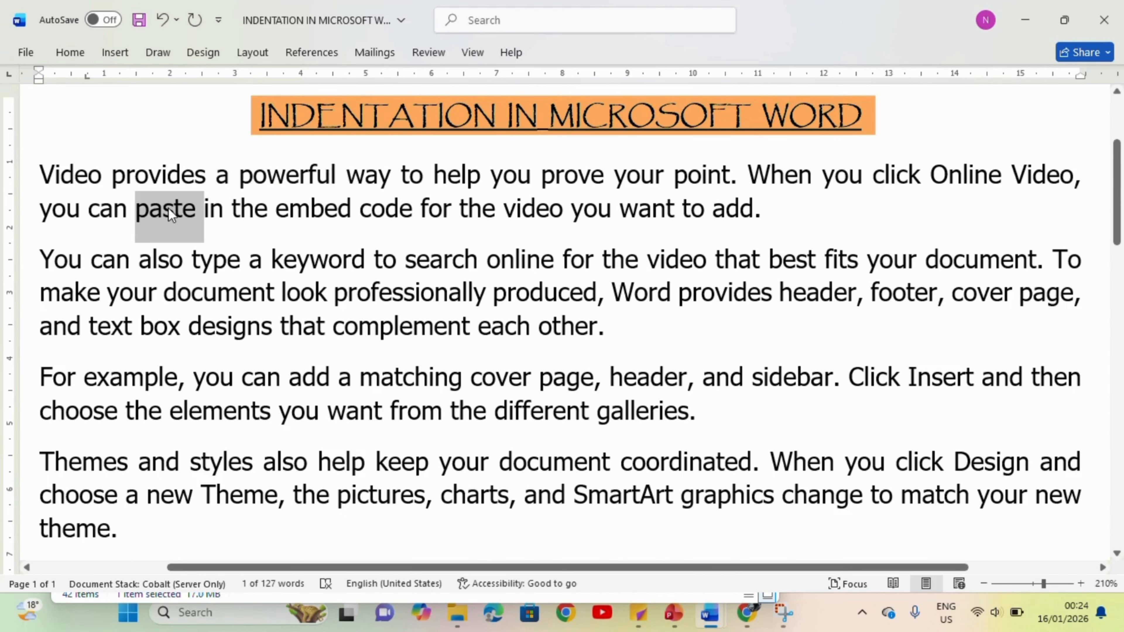
triple_click(168, 207)
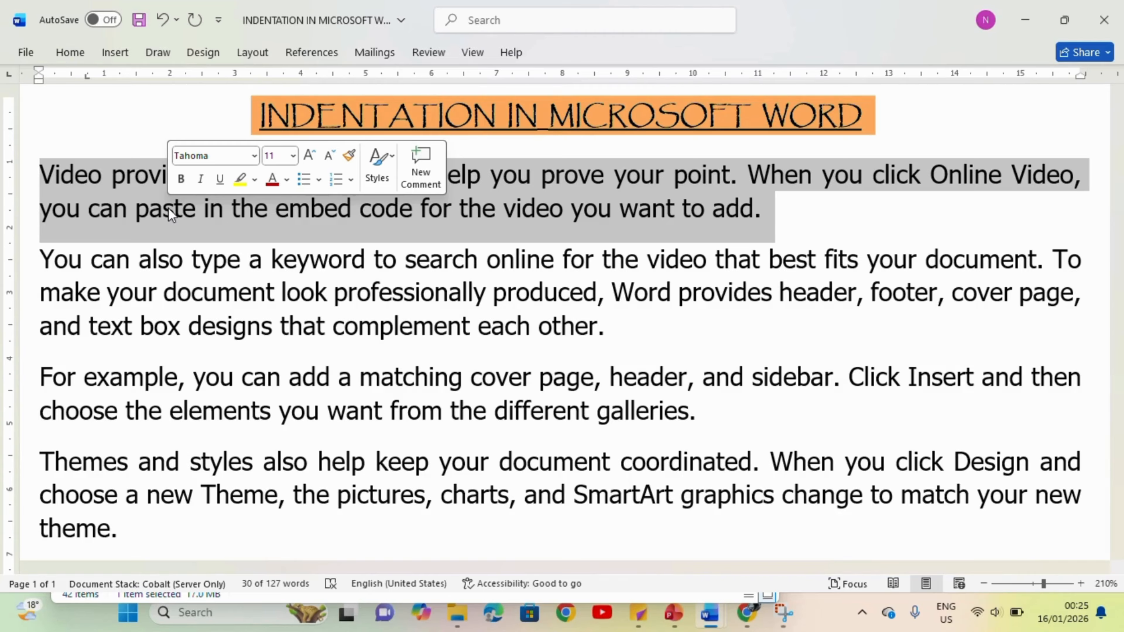
left_click_drag(41, 82, 82, 92)
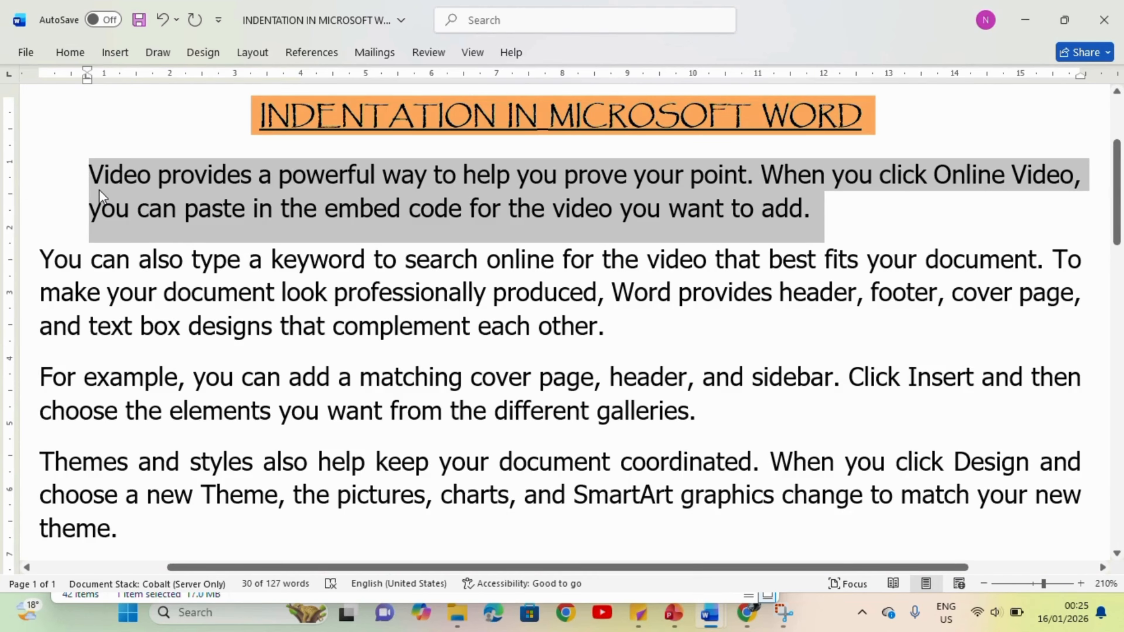
key("ctrl+z")
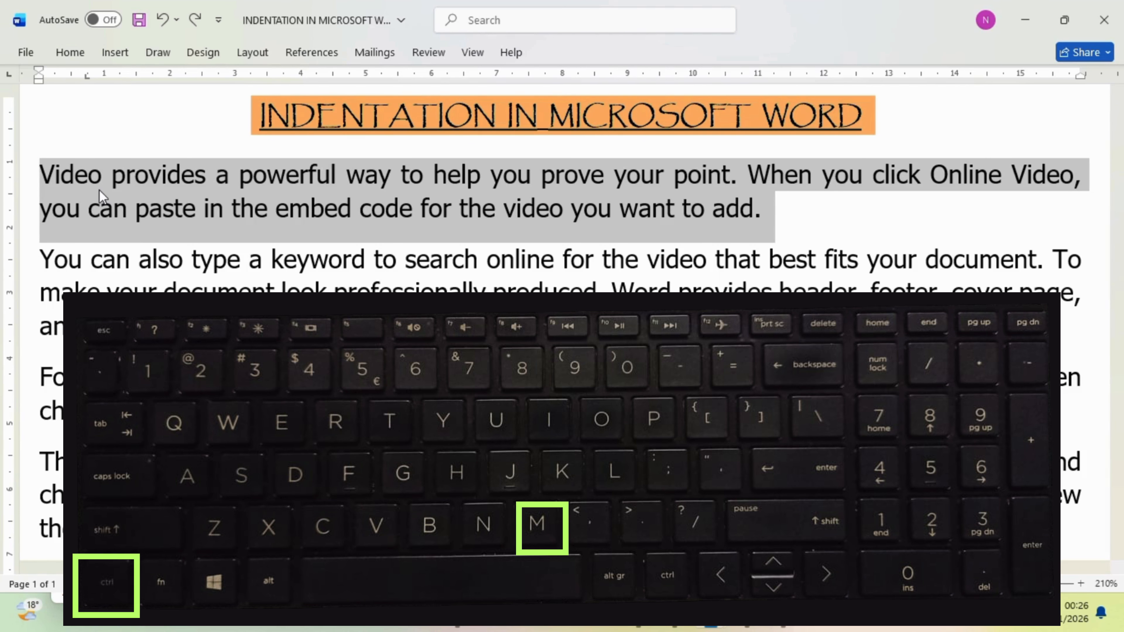
Step: Indent the first body paragraph one level from the left and return its left indent to 0 cm
key("ctrl+m")
left_click(261, 54)
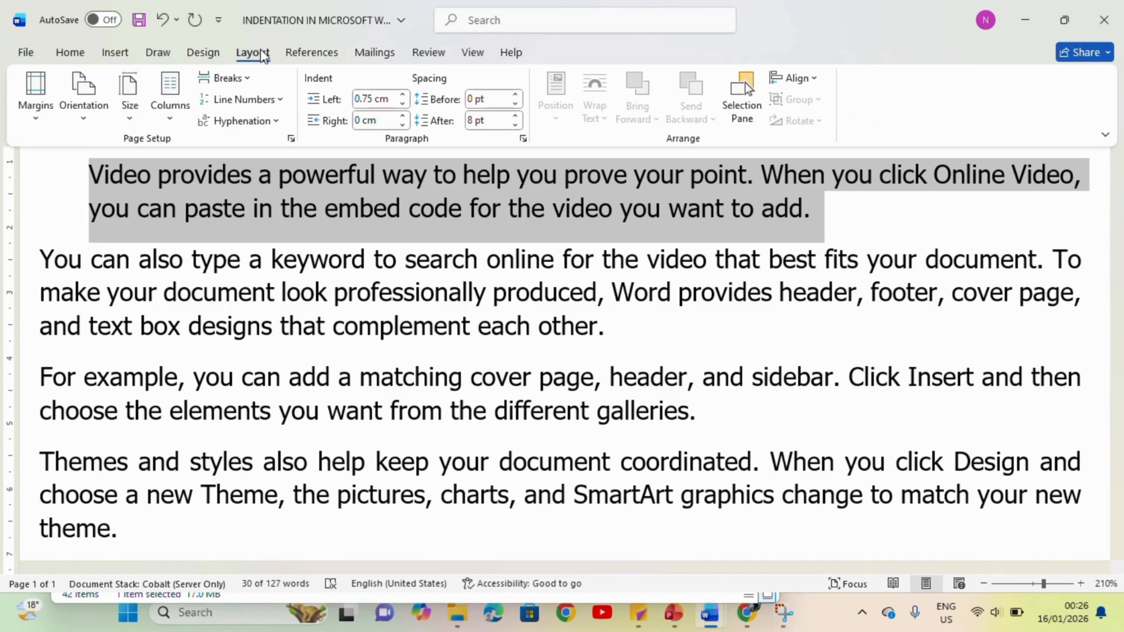
left_click(402, 105)
left_click(402, 105)
left_click(402, 105)
left_click(402, 105)
left_click(402, 104)
left_click(402, 104)
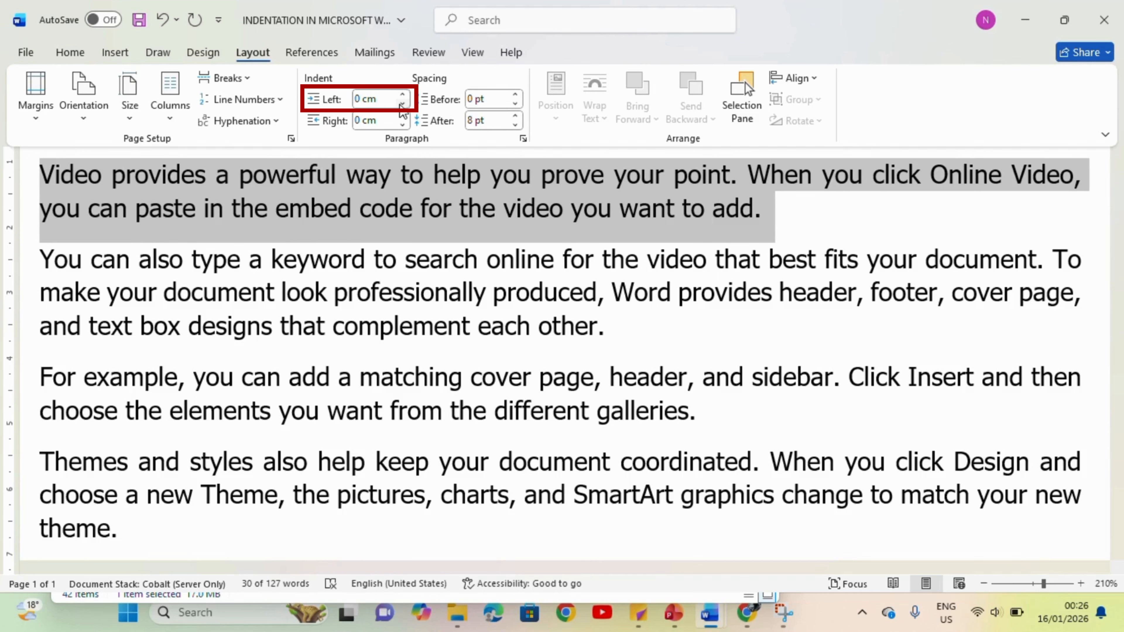
Step: Set the first body paragraph's left indent to 0.8 cm and open its detailed paragraph settings
left_click(403, 95)
left_click(403, 95)
left_click(404, 94)
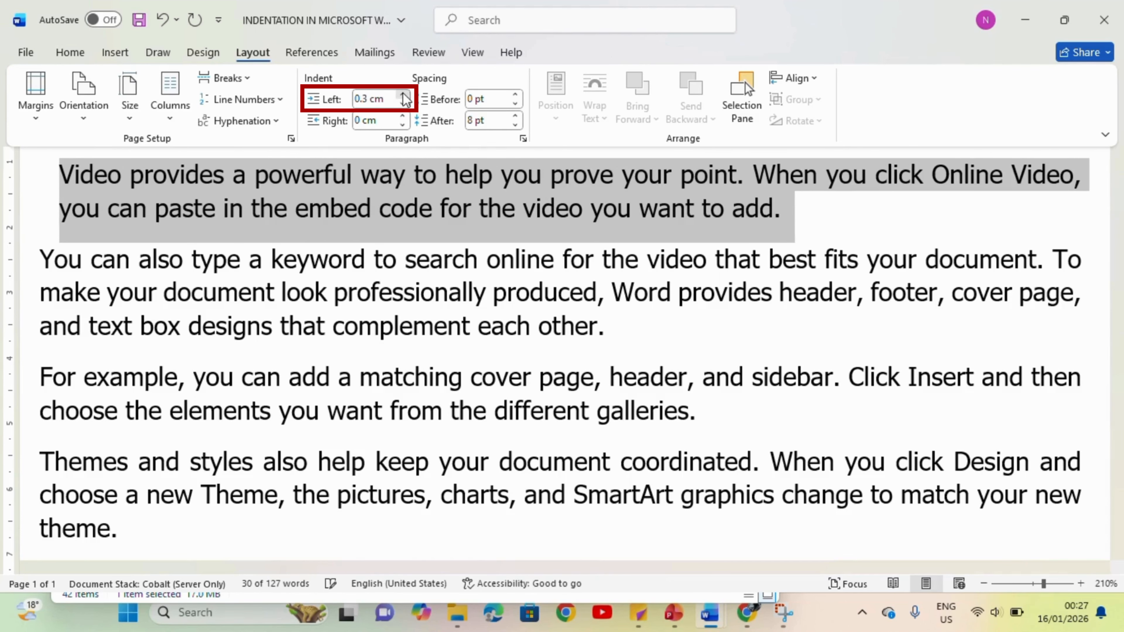
left_click(404, 94)
left_click(403, 95)
left_click(403, 95)
left_click(404, 95)
left_click(404, 95)
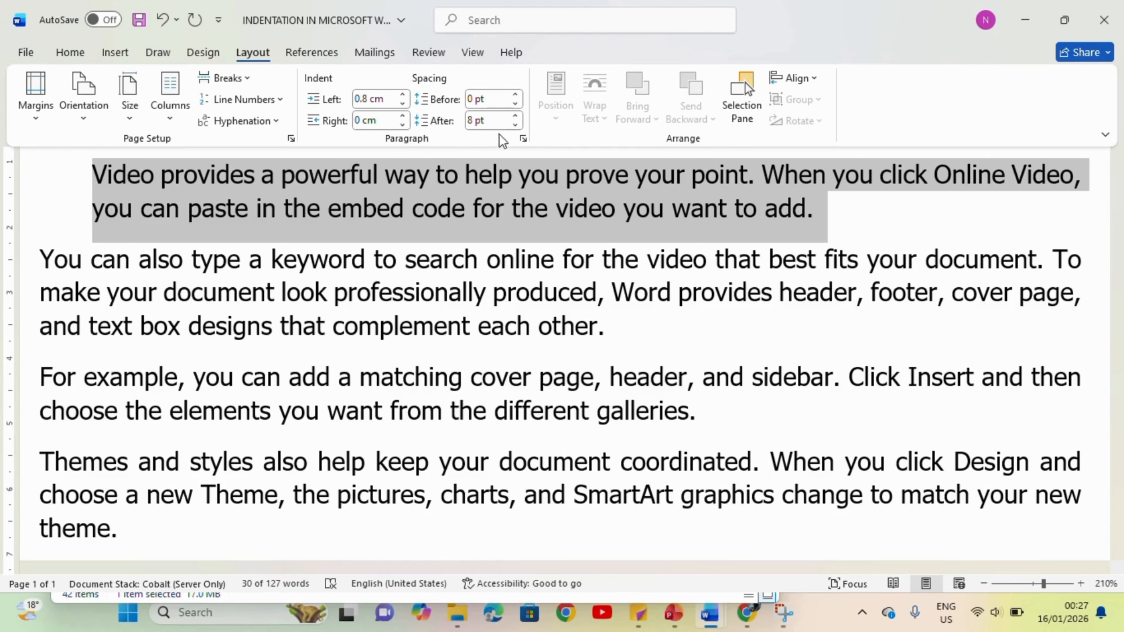
left_click(523, 138)
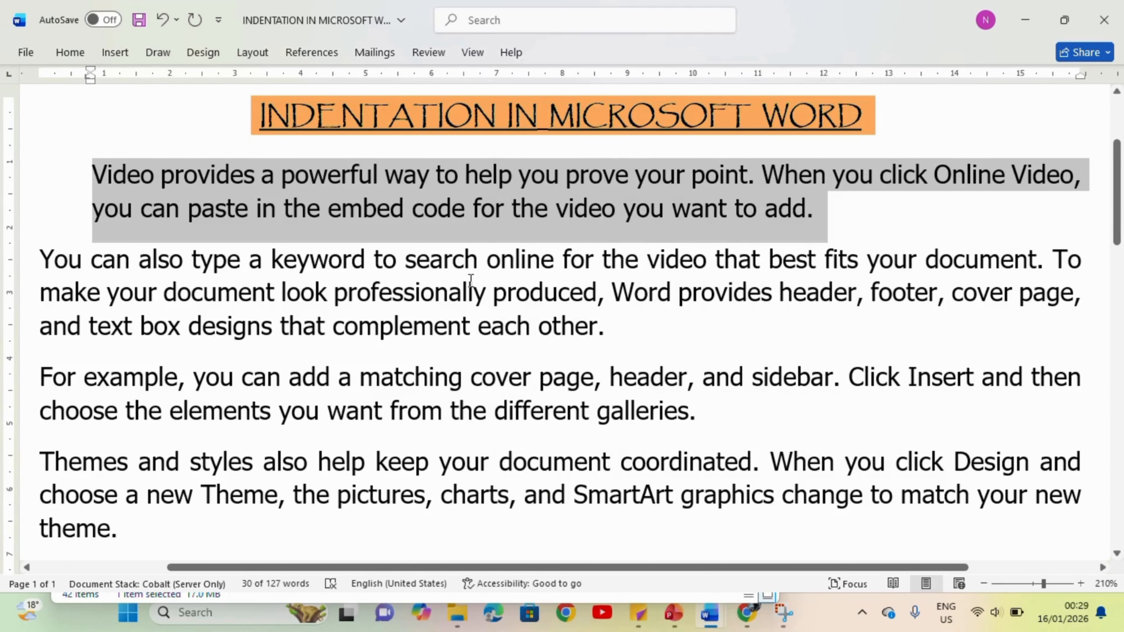
Step: Indent the second body paragraph about 1.4 cm from the right margin using the ruler
left_click(470, 283)
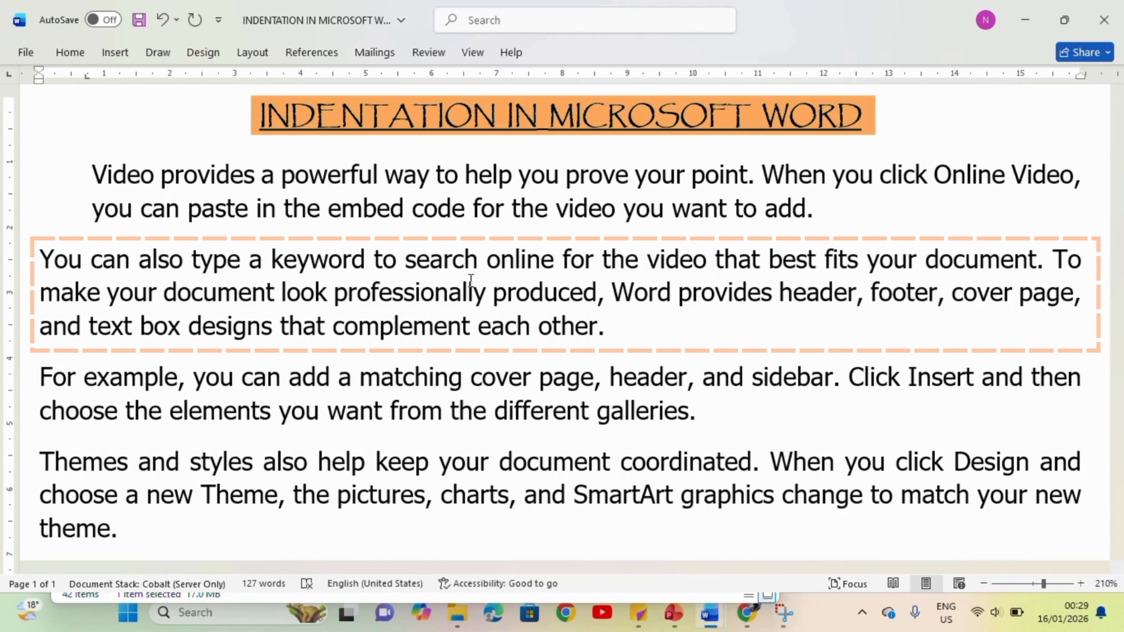
triple_click(471, 280)
left_click_drag(1081, 76, 996, 95)
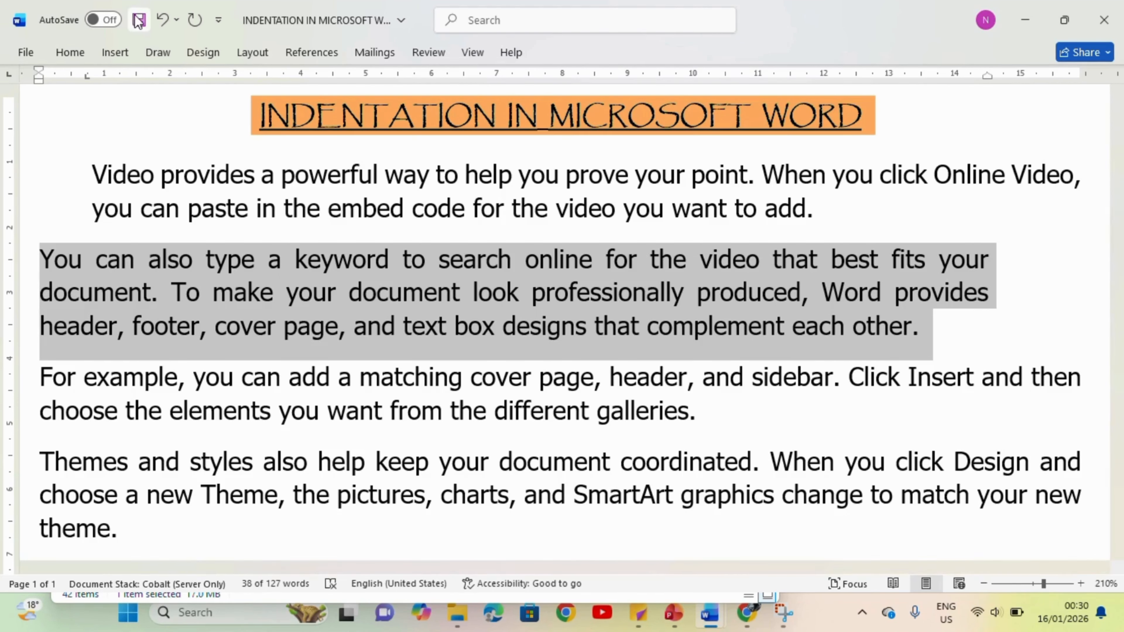
Step: Adjust the second body paragraph's right indent to 1.3 cm and accept it in the detailed paragraph settings
left_click(245, 54)
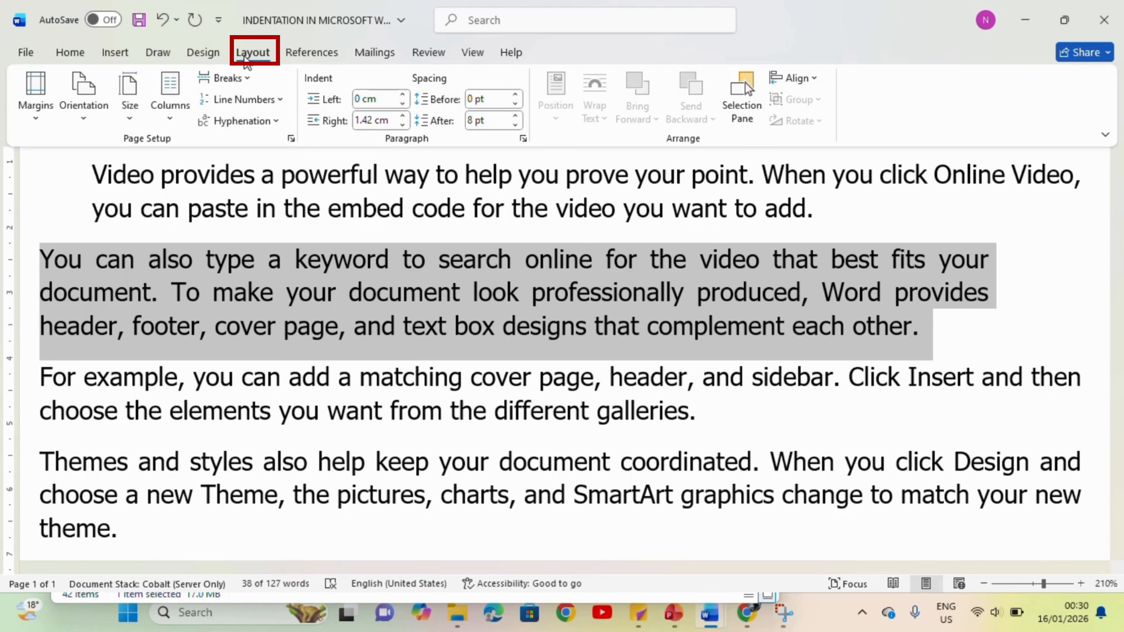
double_click(402, 116)
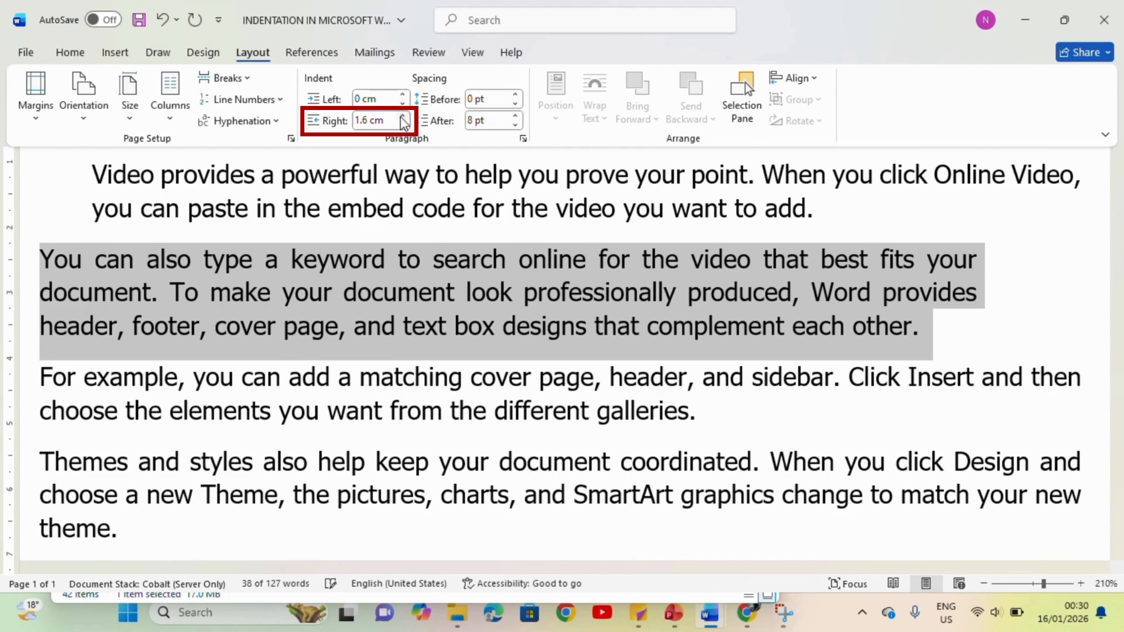
left_click(402, 116)
left_click(403, 125)
left_click(403, 125)
left_click(404, 126)
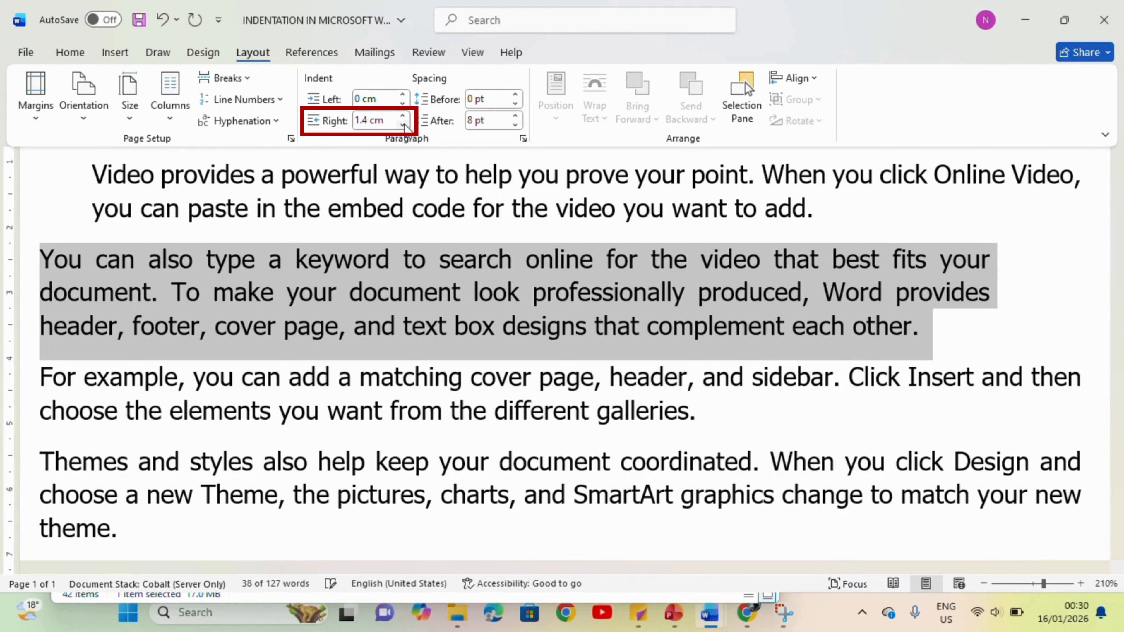
left_click(403, 126)
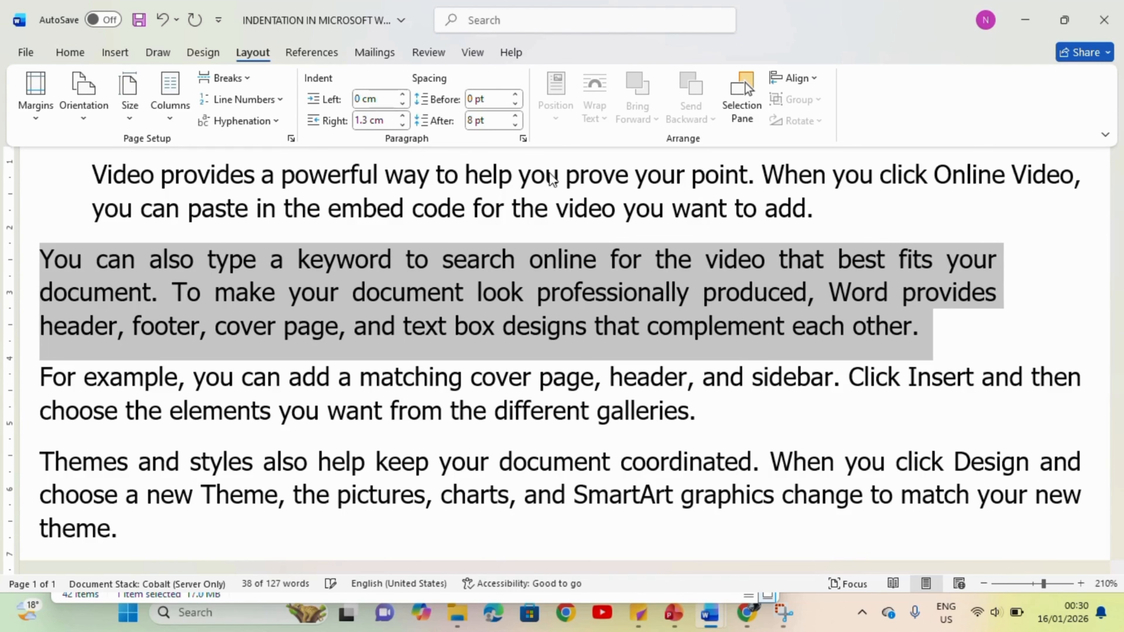
left_click(524, 139)
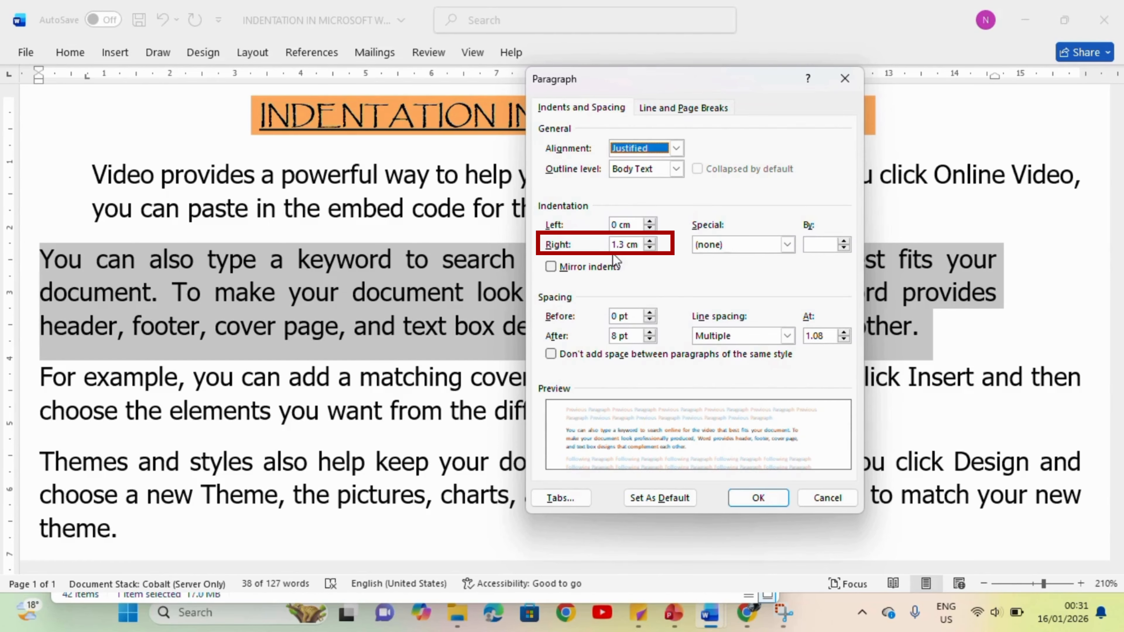
left_click(773, 502)
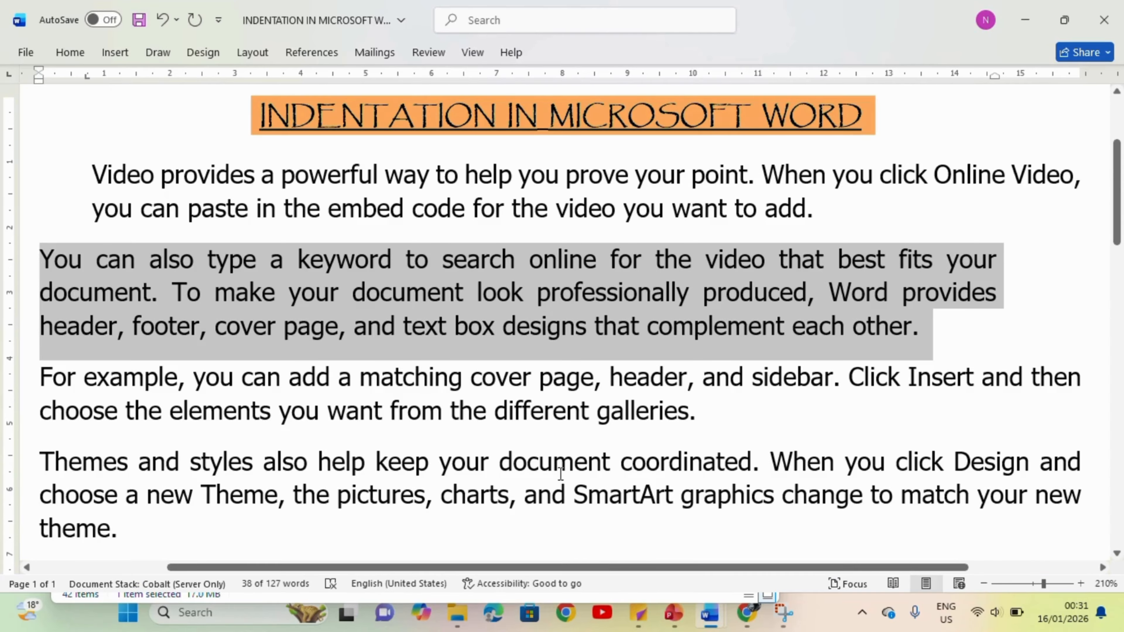
Step: Try a first-line indent of about 0.75 cm on the third body paragraph with the ruler, and undo it
left_click(202, 397)
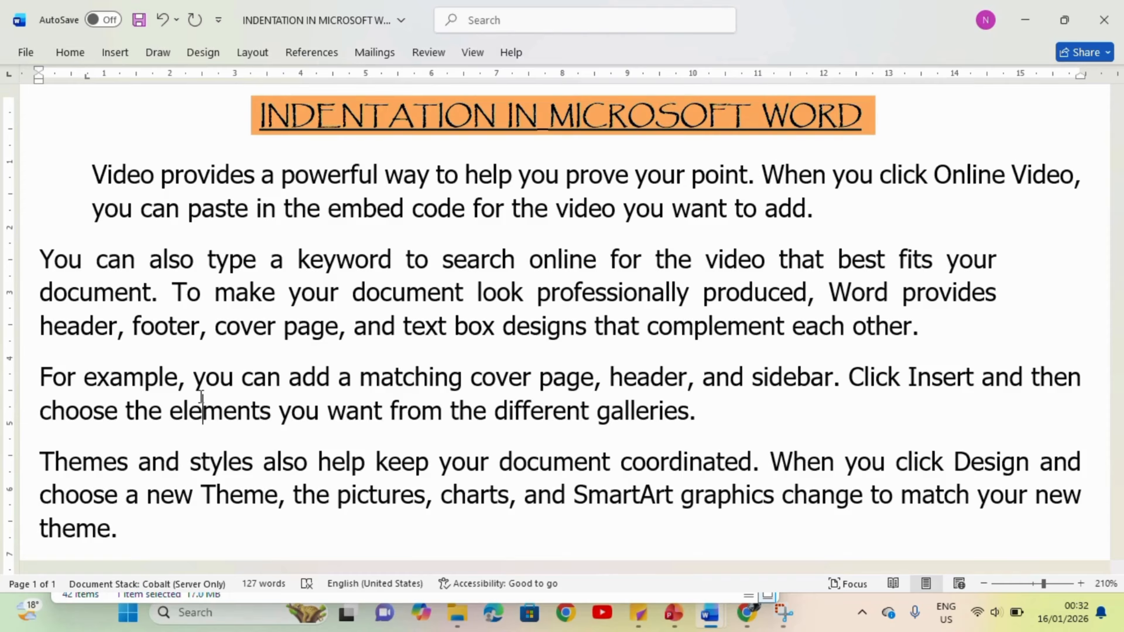
triple_click(165, 389)
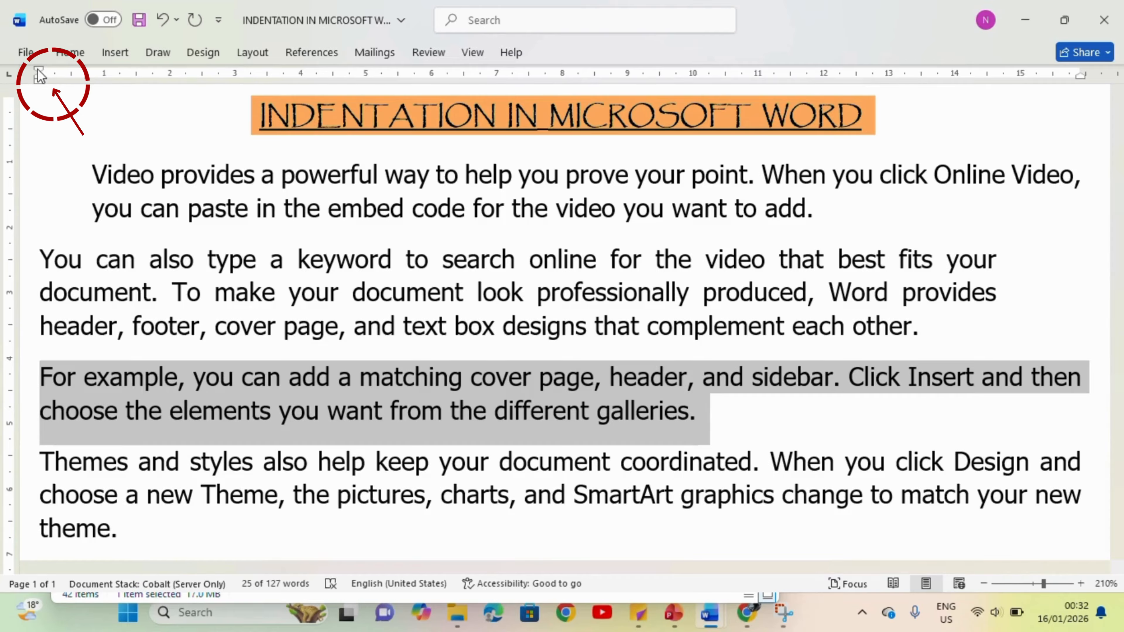
left_click_drag(40, 75, 88, 75)
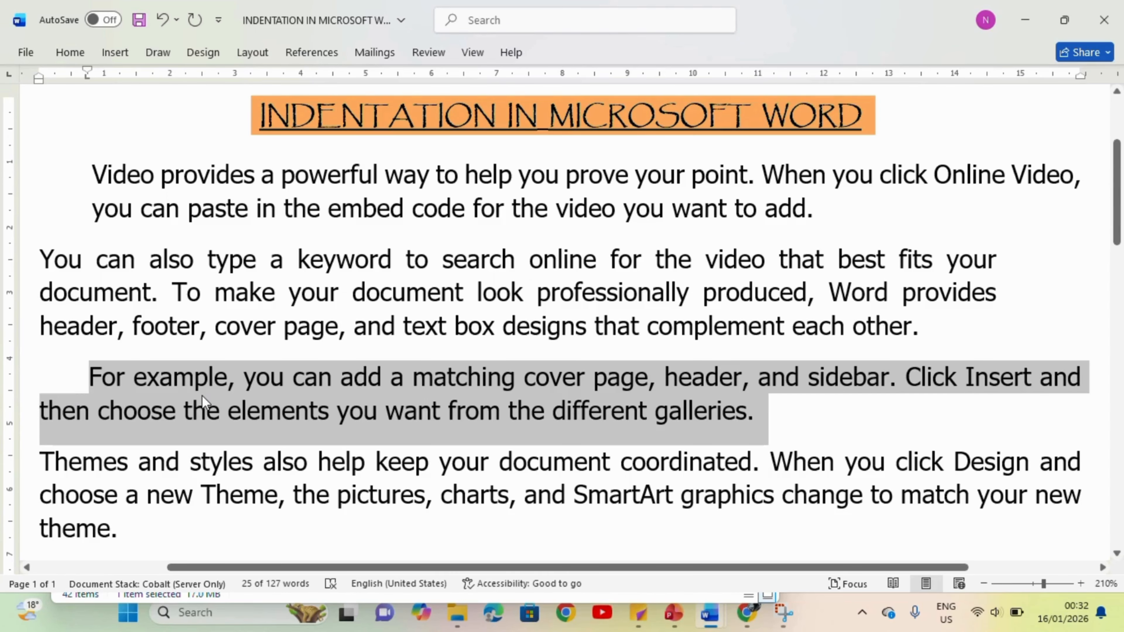
key("ctrl+z")
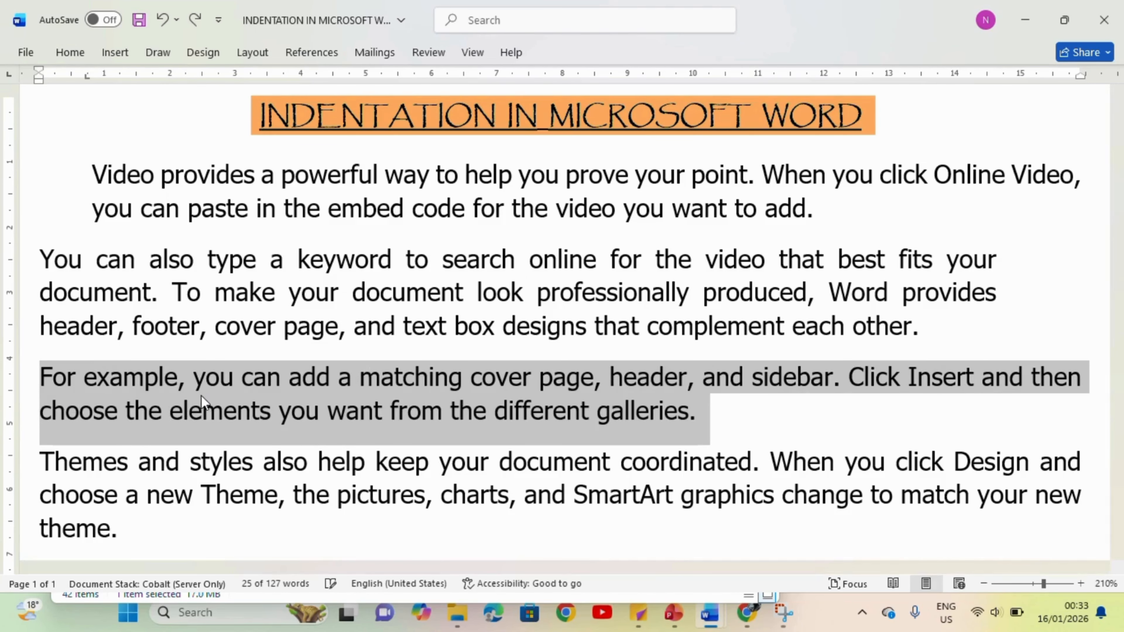
Step: Apply a special First line indent of 0.75 cm to the third body paragraph through the paragraph settings
left_click(262, 54)
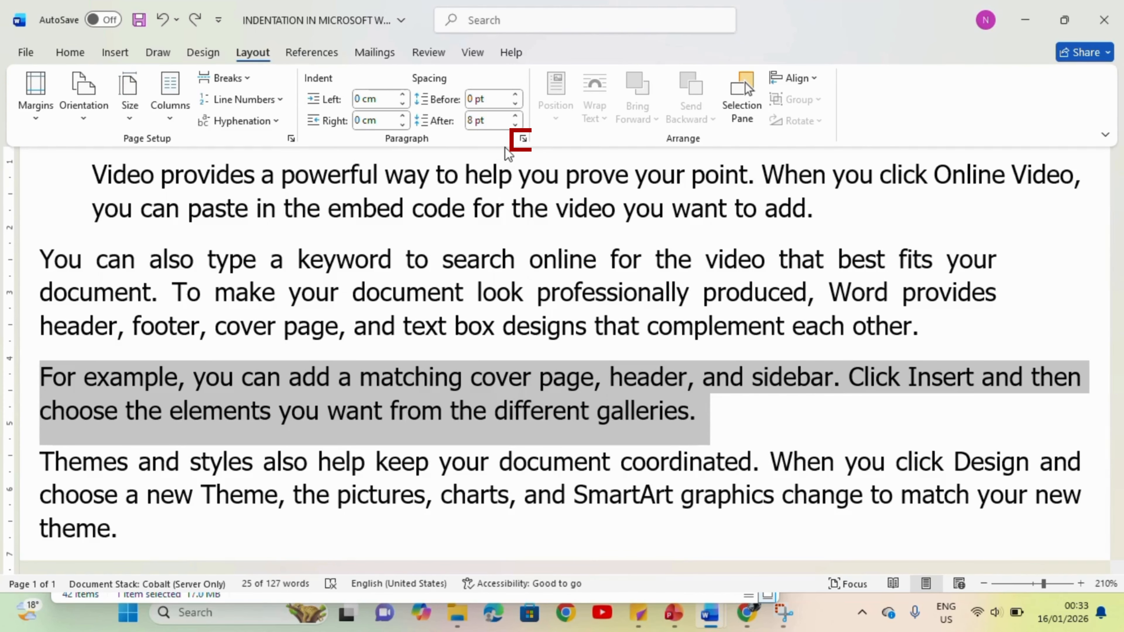
left_click(524, 139)
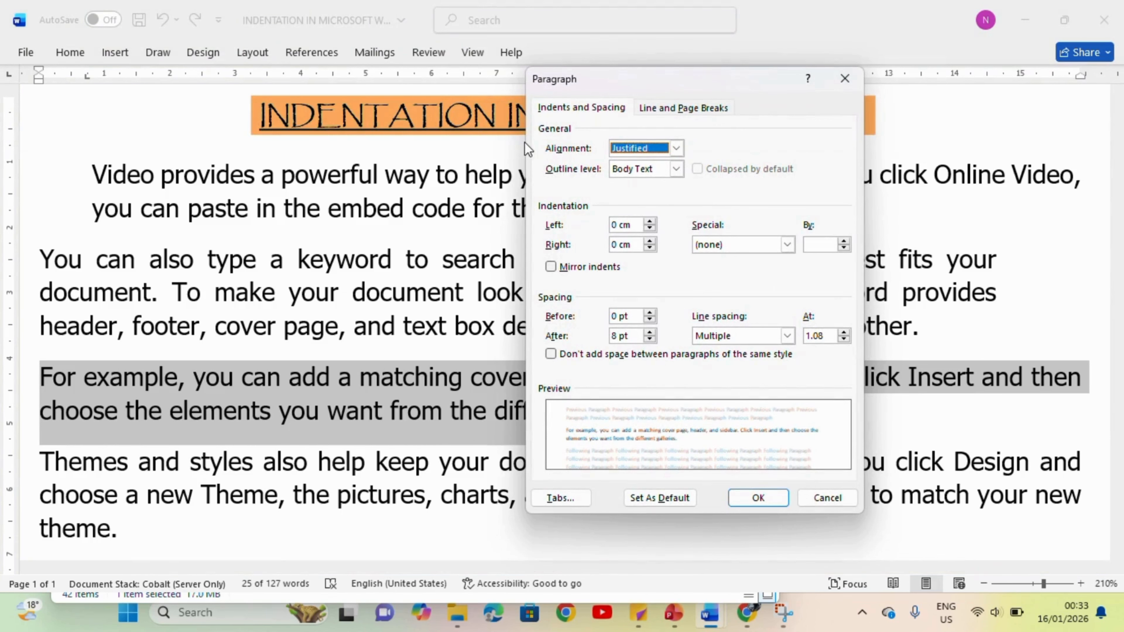
left_click(788, 245)
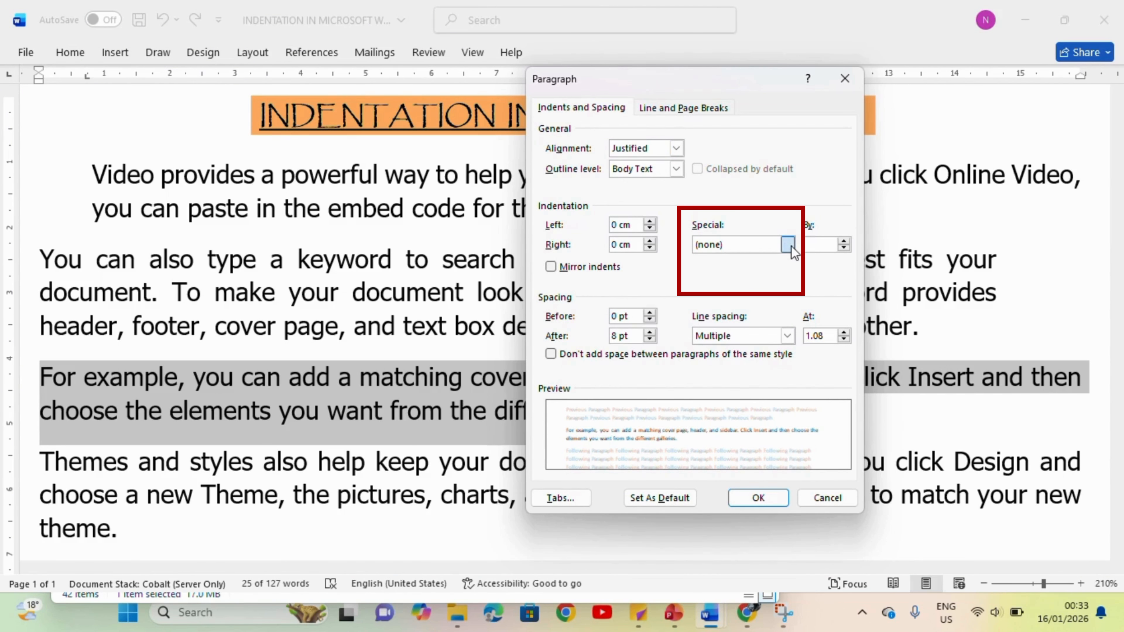
left_click(768, 270)
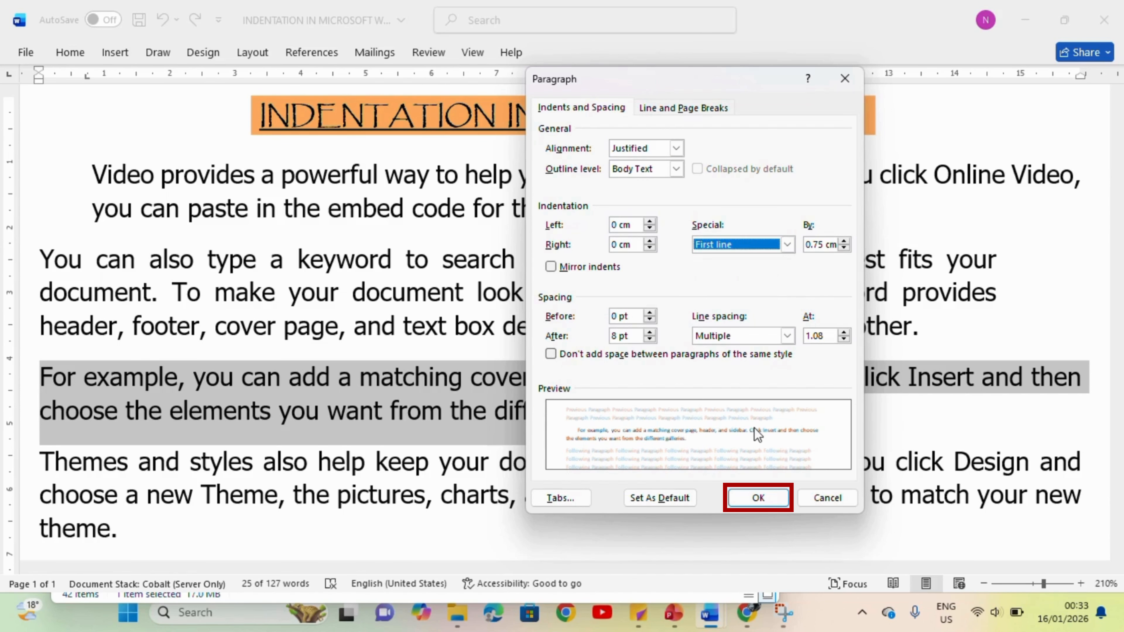
left_click(758, 499)
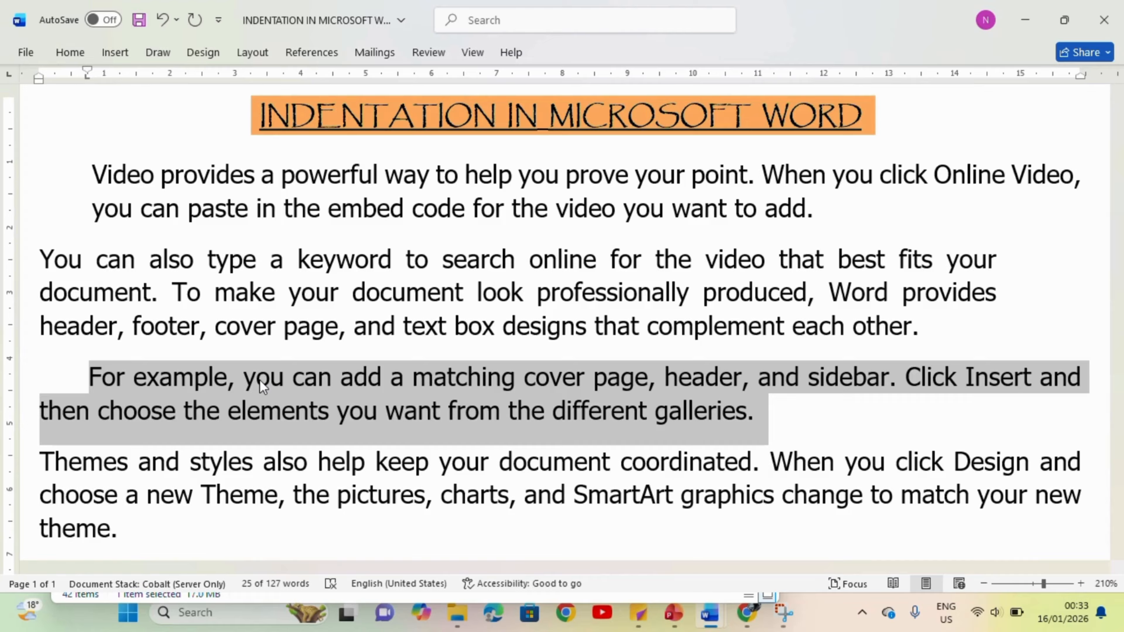
Step: Try a hanging indent of about 1.25 cm on the fourth body paragraph with the ruler, and undo it
left_click(194, 495)
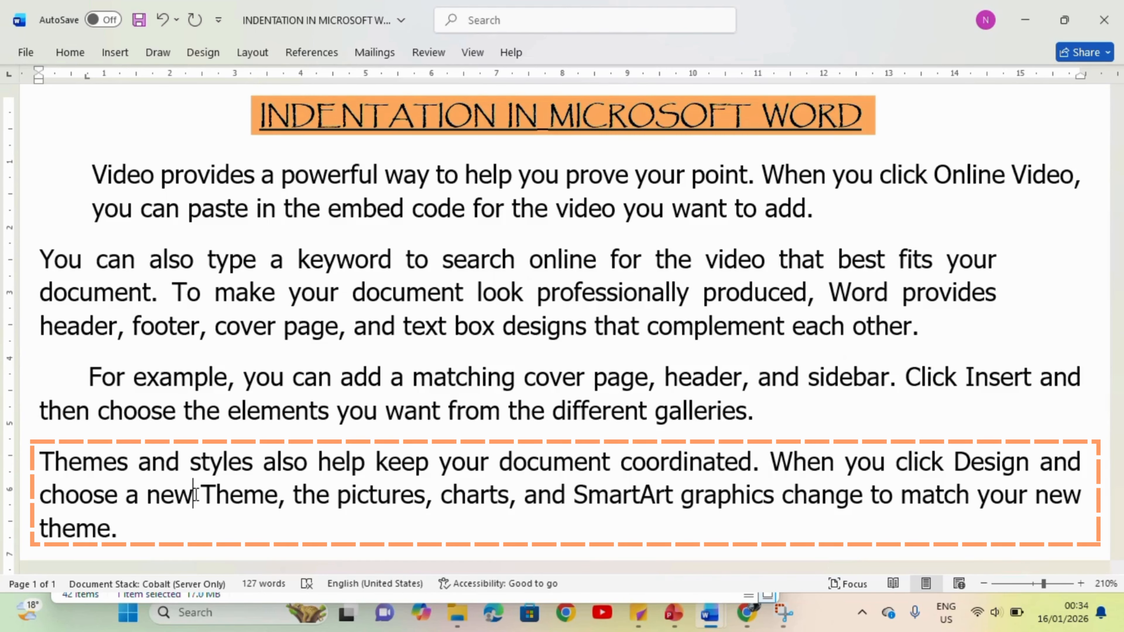
triple_click(195, 495)
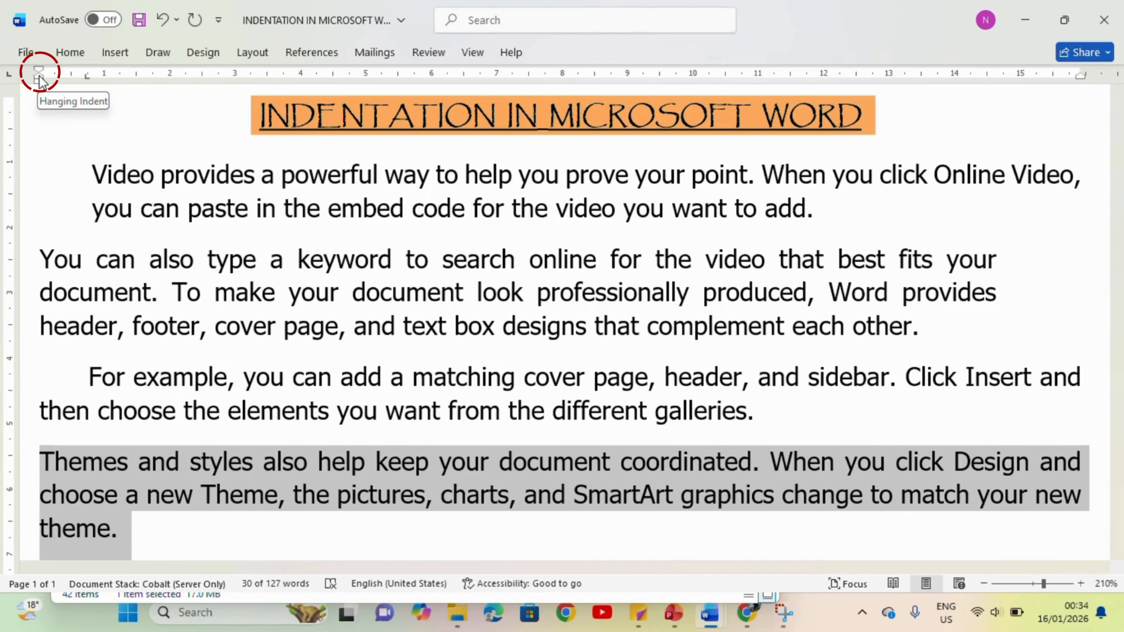
left_click_drag(39, 80, 119, 93)
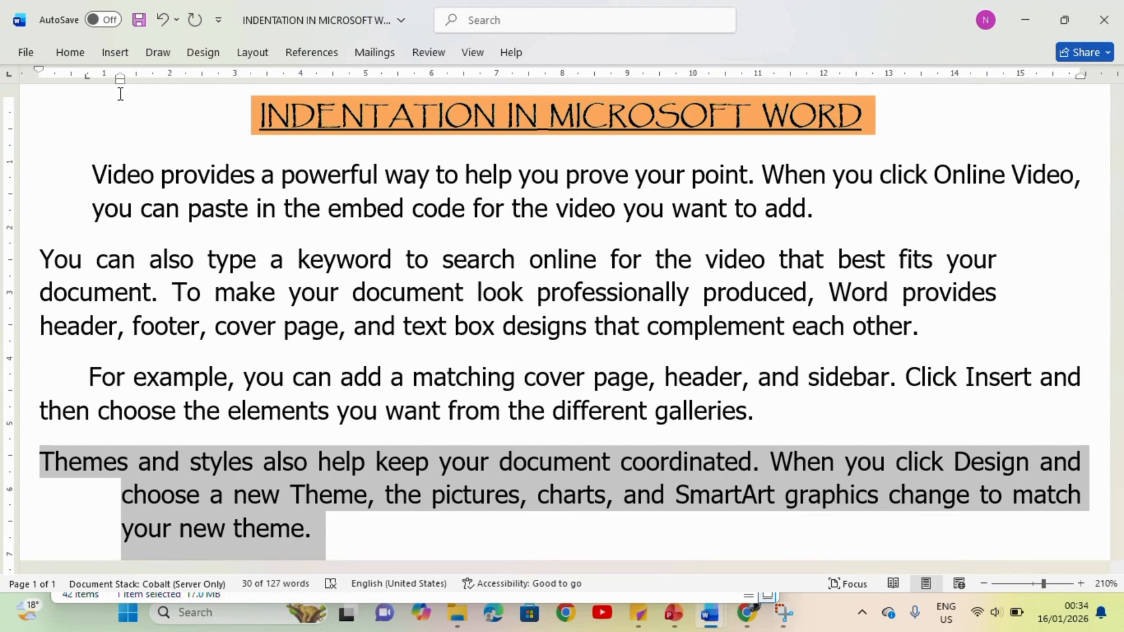
key("ctrl+z")
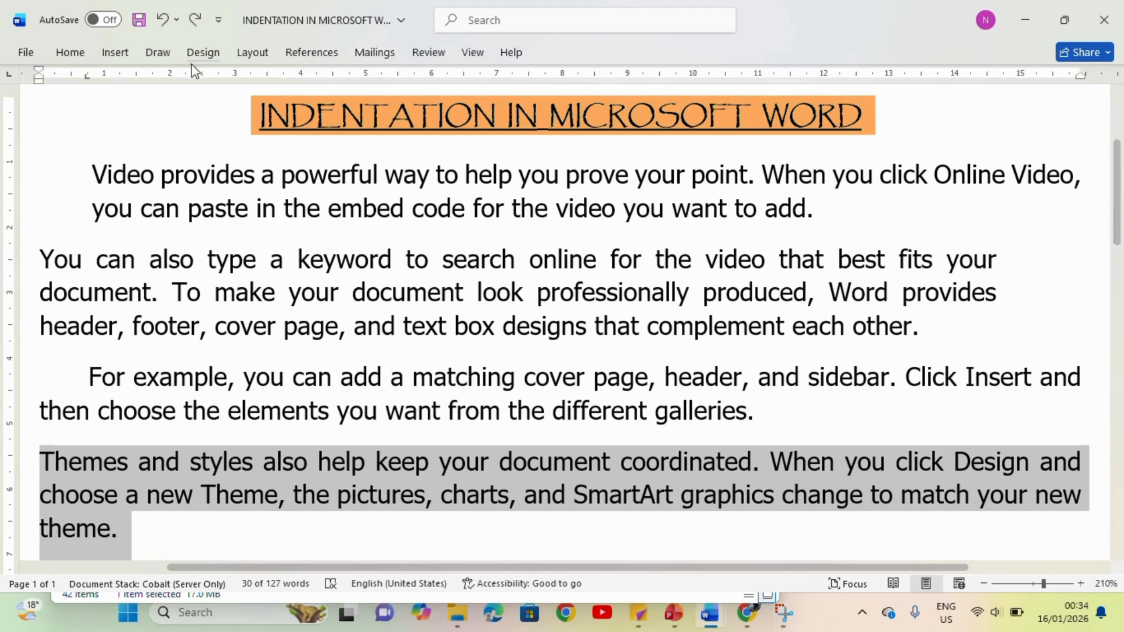
Step: Apply a special Hanging indent of 0.75 cm to the fourth body paragraph through the paragraph settings
left_click(253, 52)
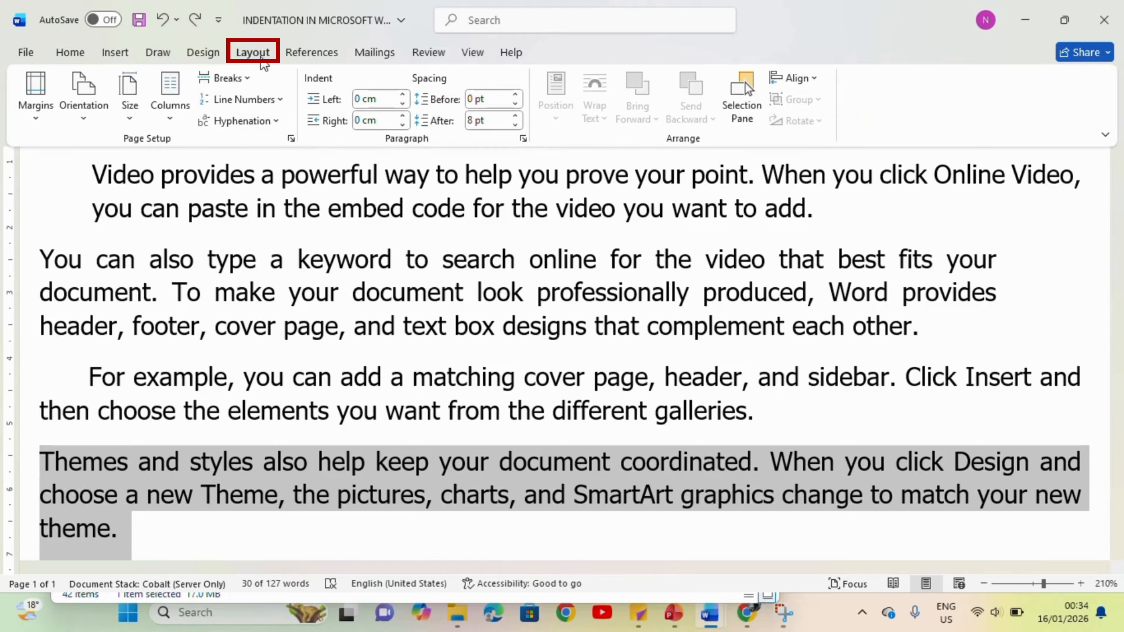
left_click(523, 139)
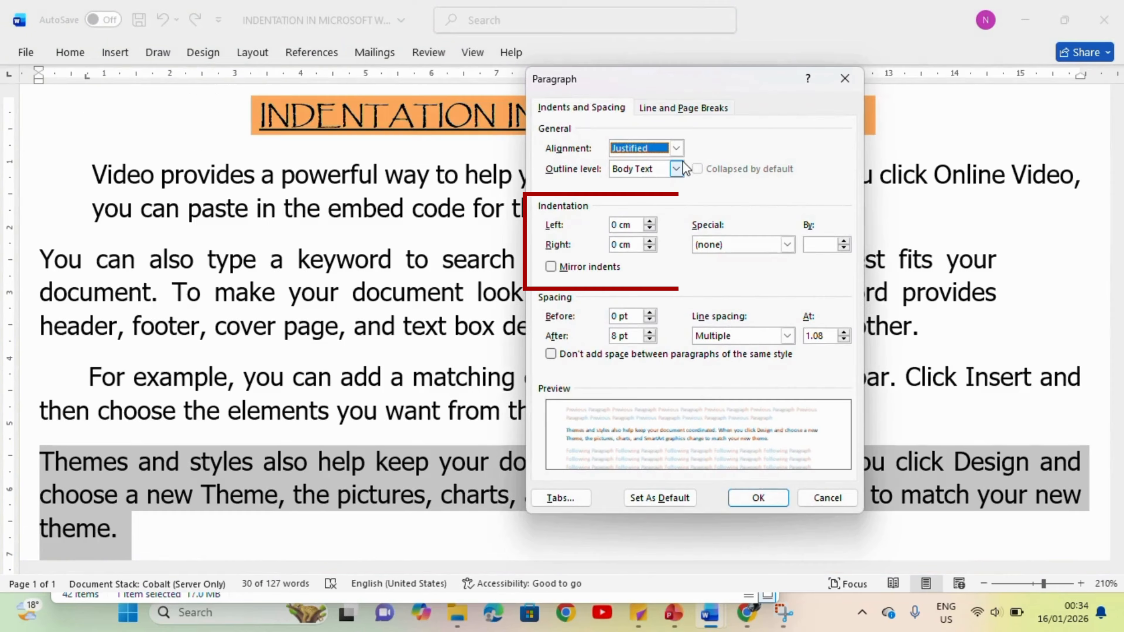
left_click(787, 244)
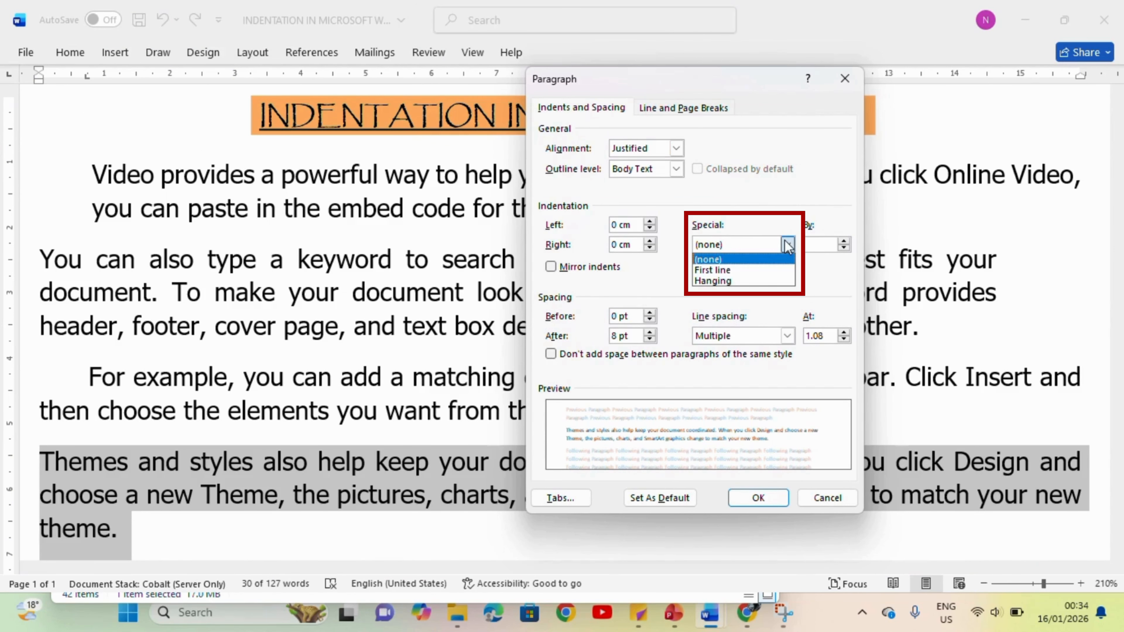
left_click(776, 281)
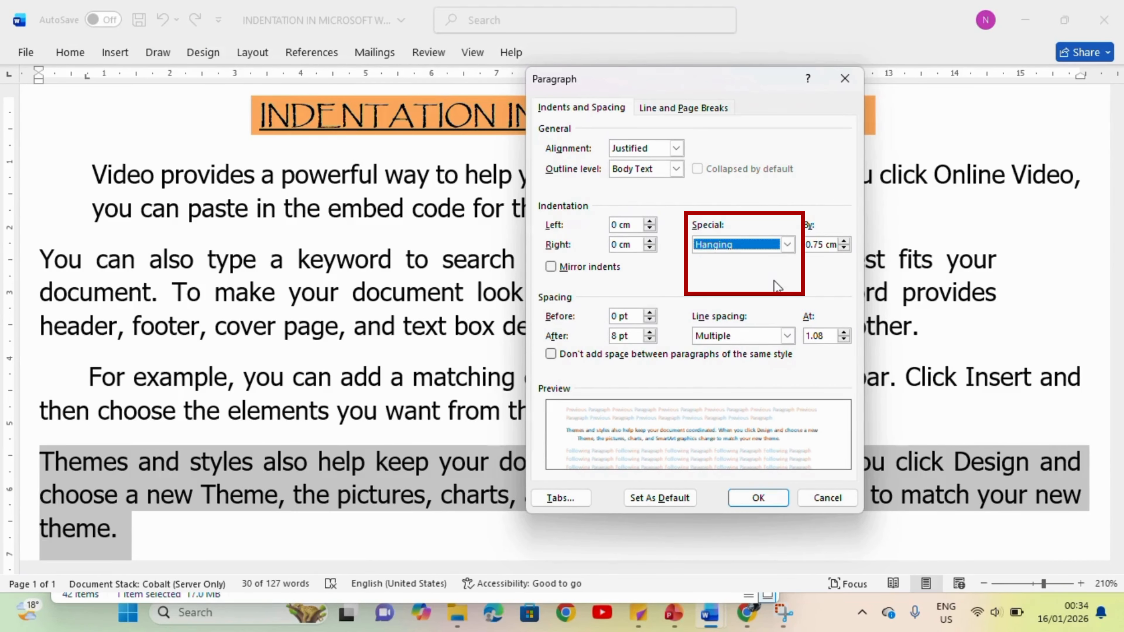
left_click(758, 498)
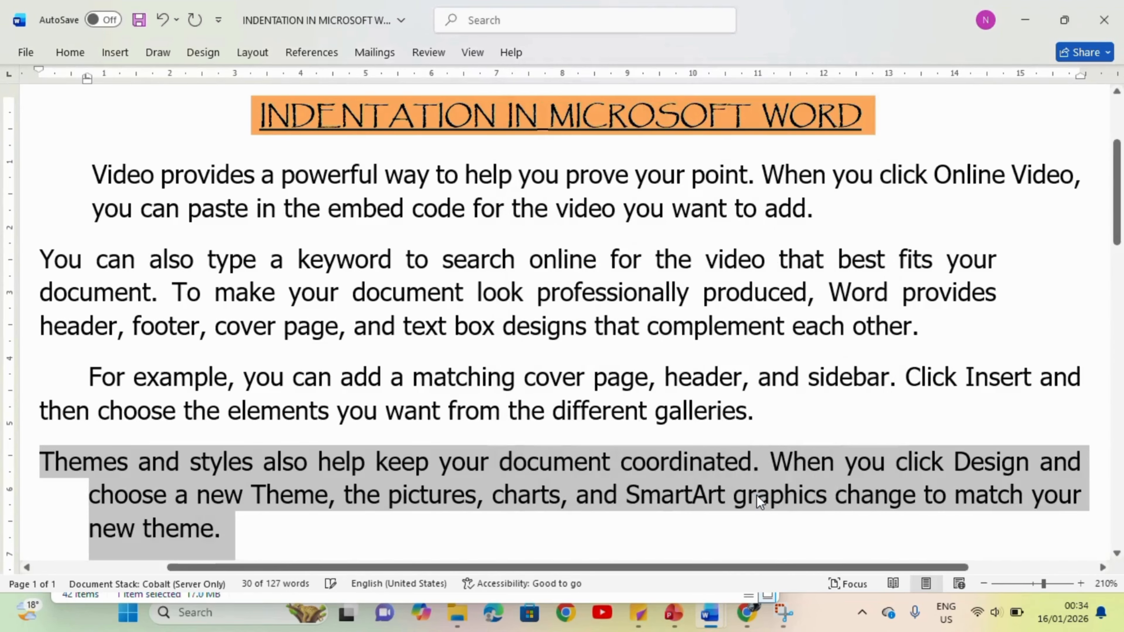
Step: Increase the left indent of the first body paragraph to about 2.5 cm
left_click(527, 284)
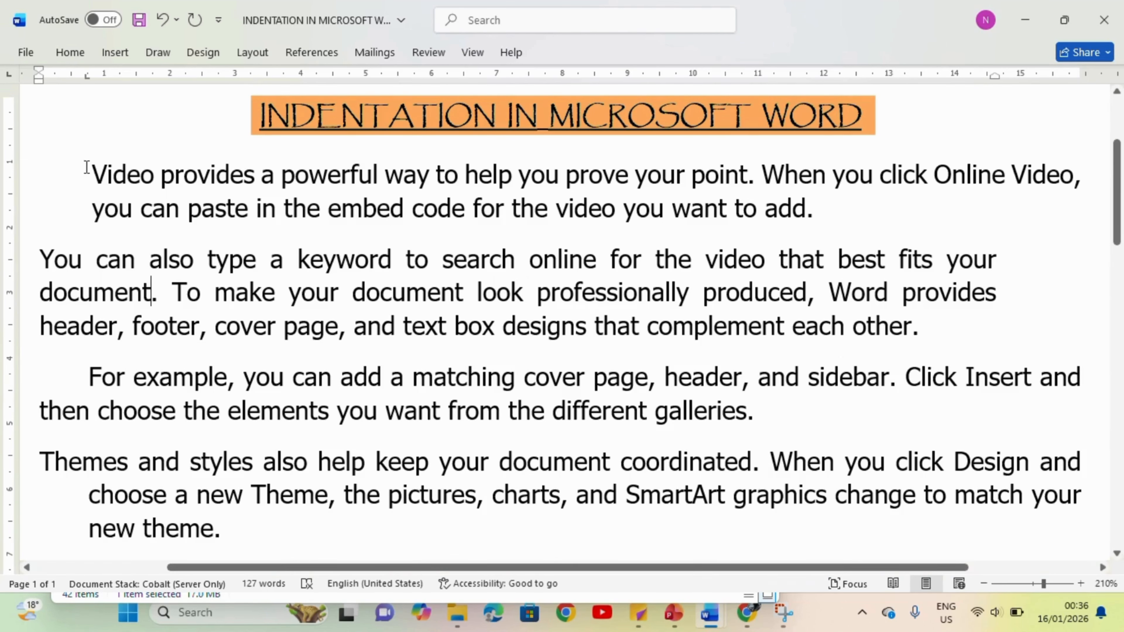
left_click_drag(87, 167, 864, 214)
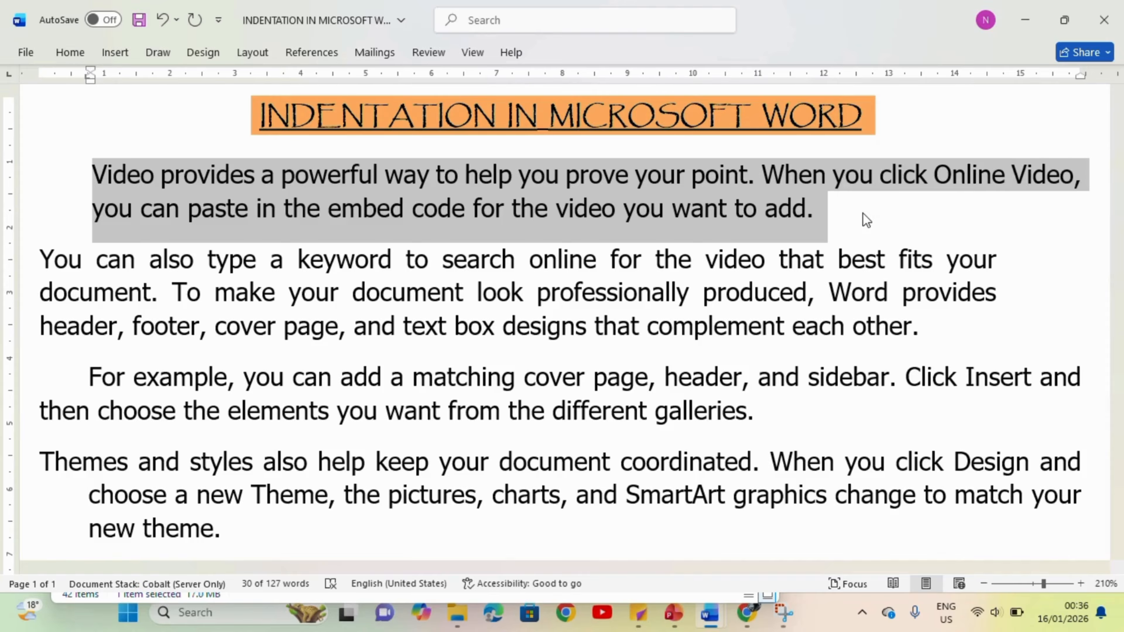
key("ctrl+m")
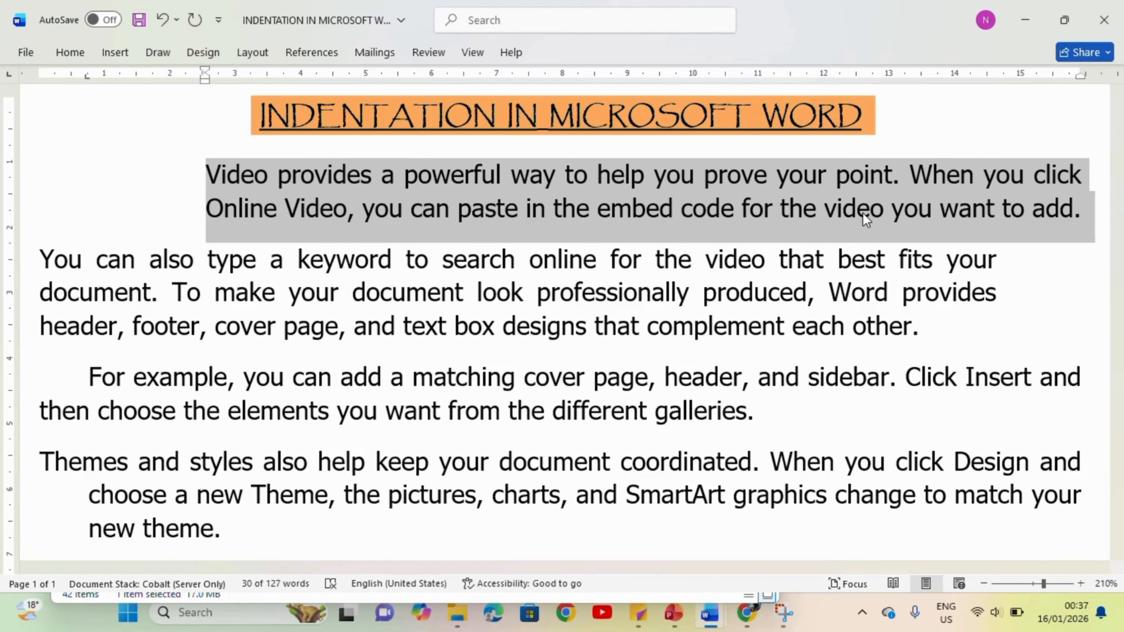
Step: Reduce the first body paragraph's left indent stepwise to 0 cm
key("ctrl+shift+m")
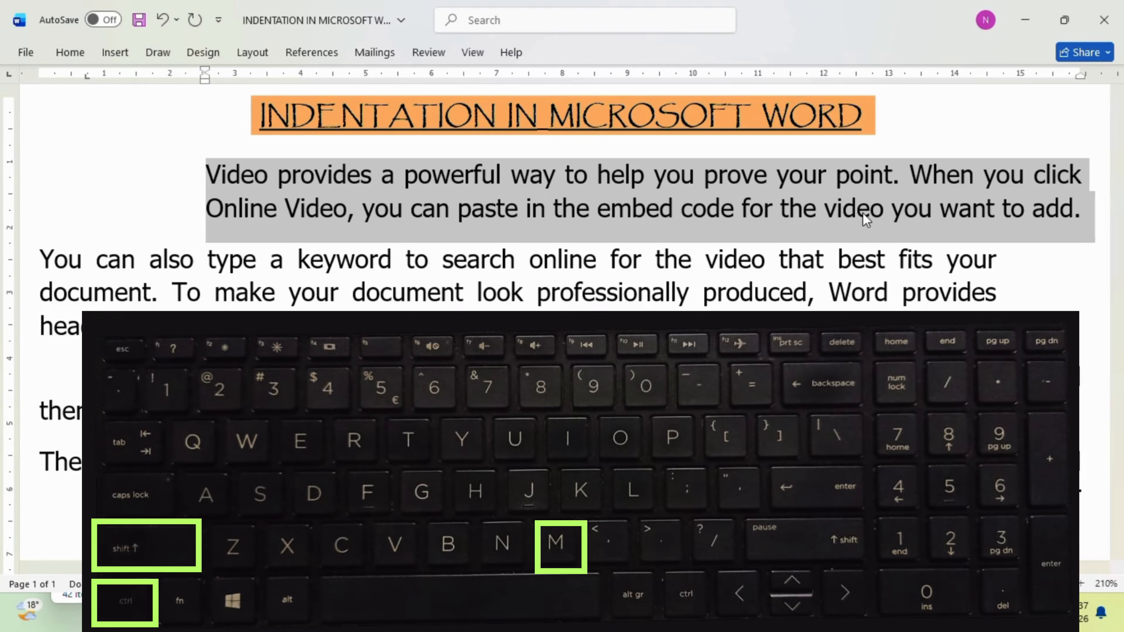
key("ctrl+shift+m")
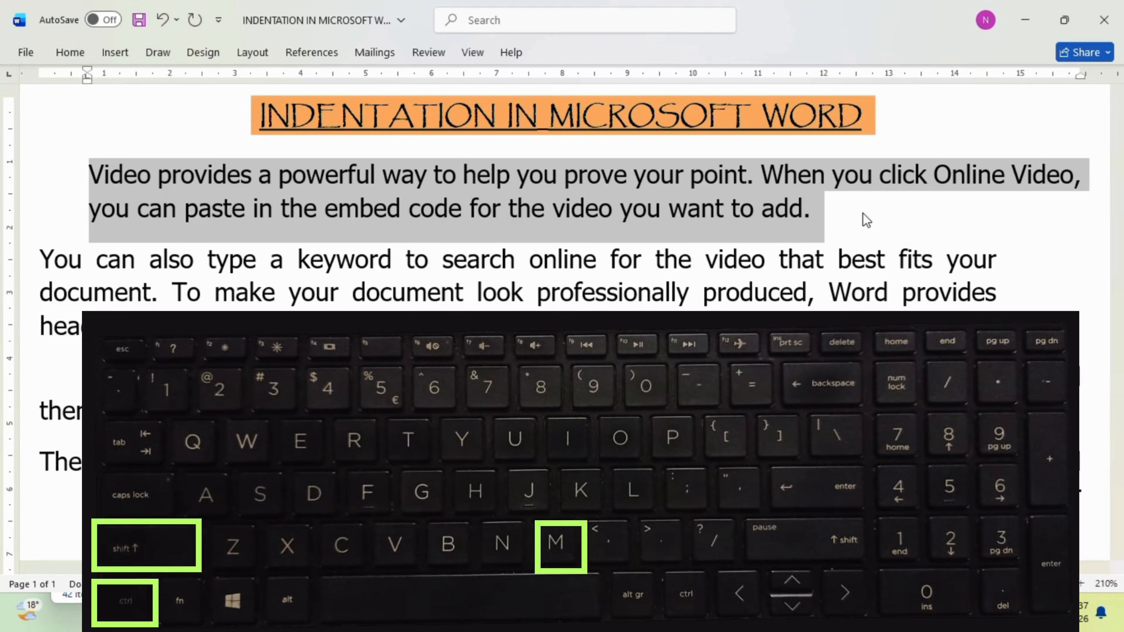
key("ctrl+shift+m")
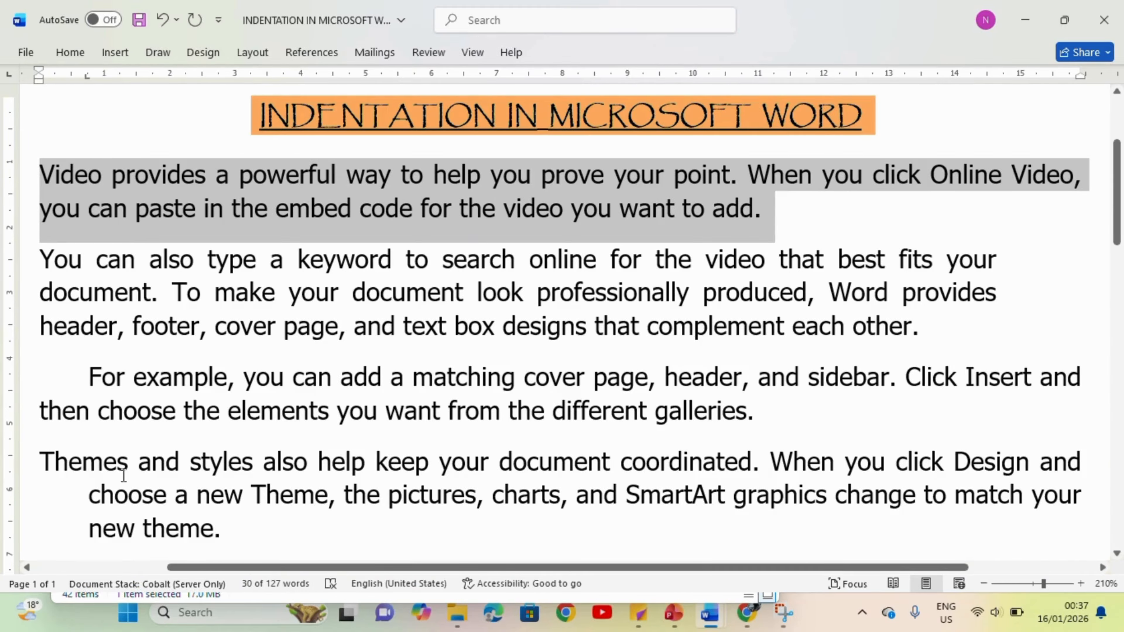
Step: Increase the hanging indent of the fourth body paragraph stepwise to about 3.8 cm
triple_click(128, 488)
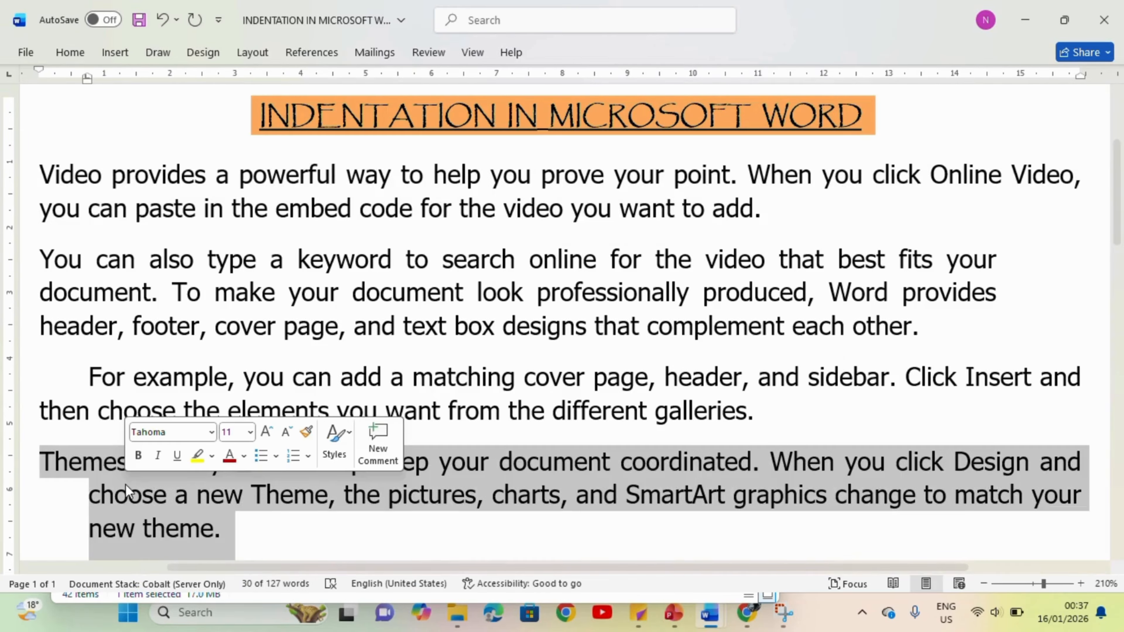
key("ctrl+t")
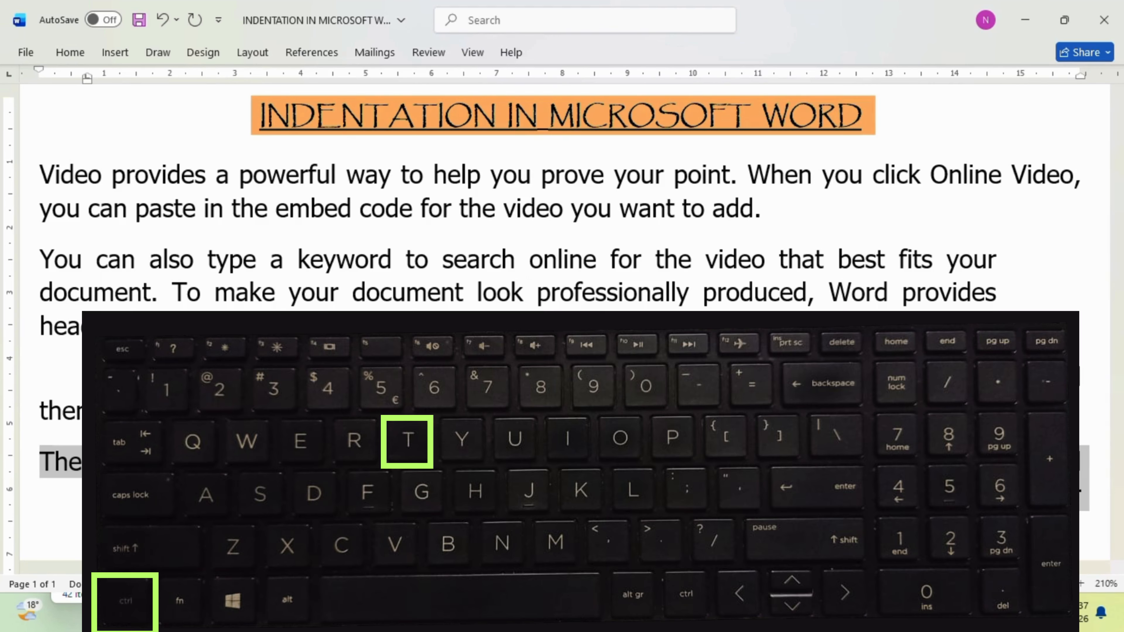
key("ctrl+t")
key("ctrl+t")
key("ctrl+t")
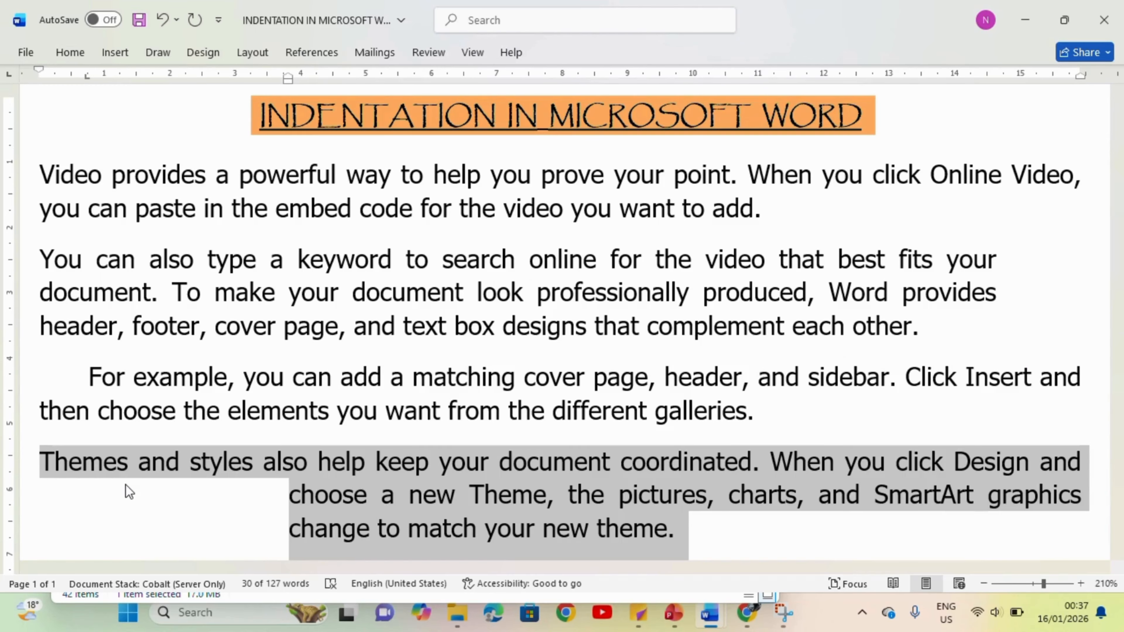
Step: Reduce the fourth body paragraph's hanging indent stepwise to about 0.75 cm
key("ctrl+shift+t")
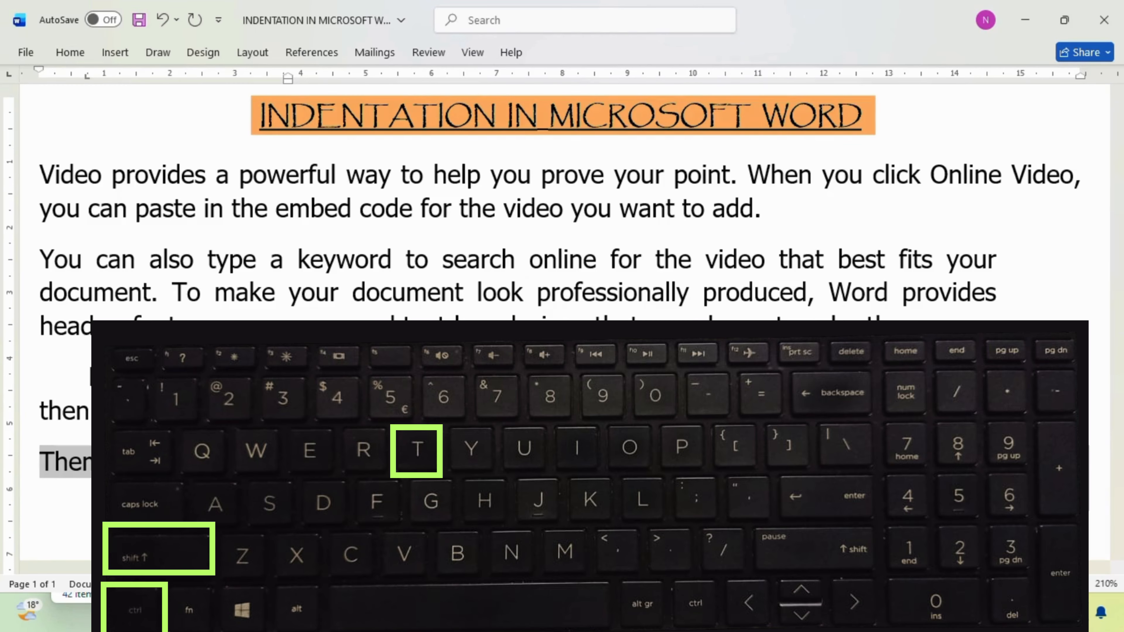
key("ctrl+shift+t")
key("ctrl+shift+t")
key("ctrl+shift+t")
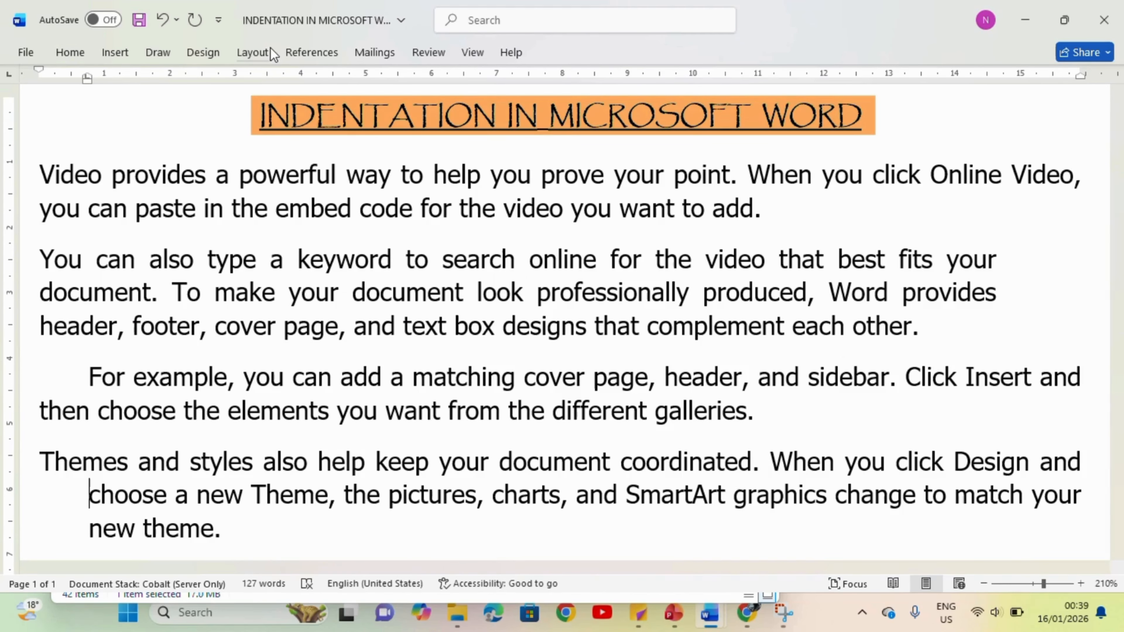
Step: Set the first body paragraph's left indent to 0.5 cm through the layout settings
left_click(270, 50)
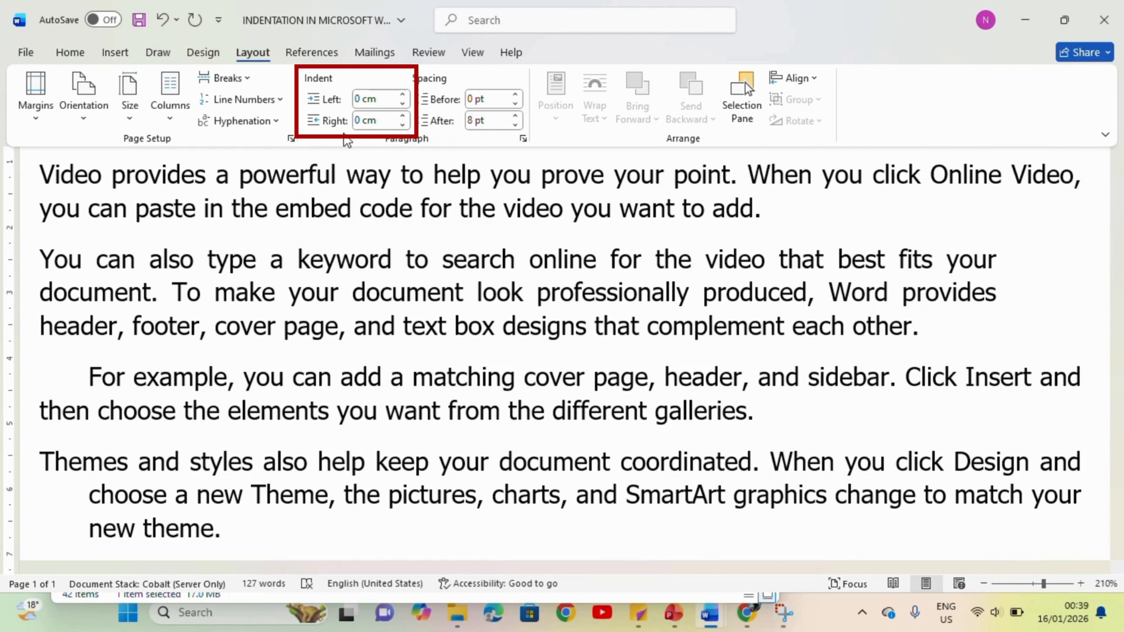
triple_click(247, 177)
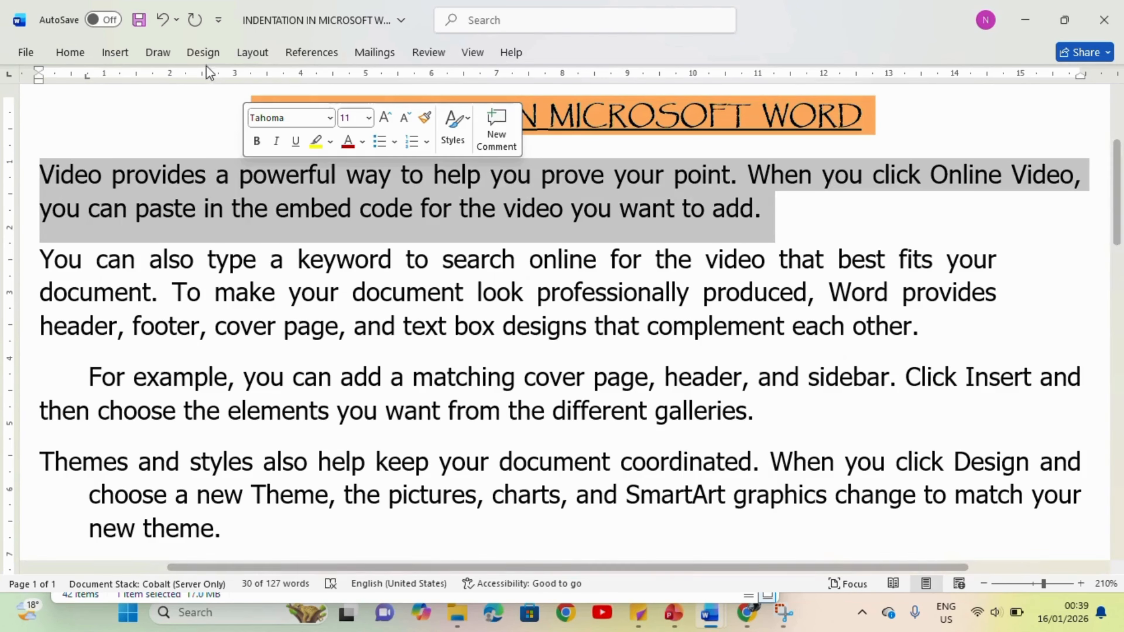
left_click(248, 52)
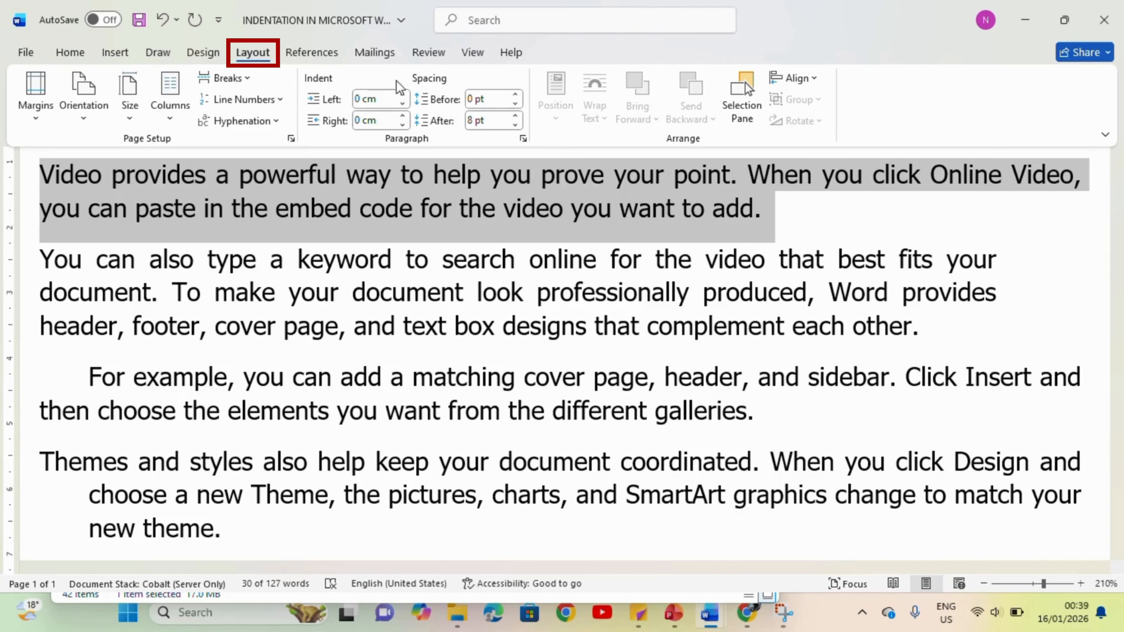
left_click(404, 95)
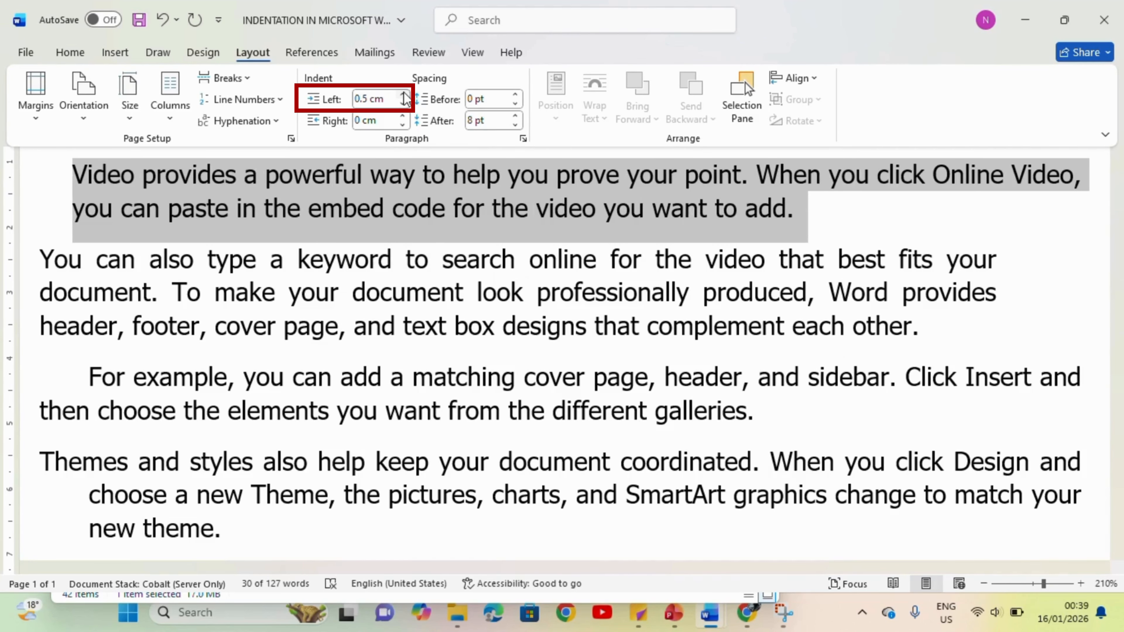
left_click(405, 94)
left_click(404, 94)
left_click(404, 94)
left_click(404, 94)
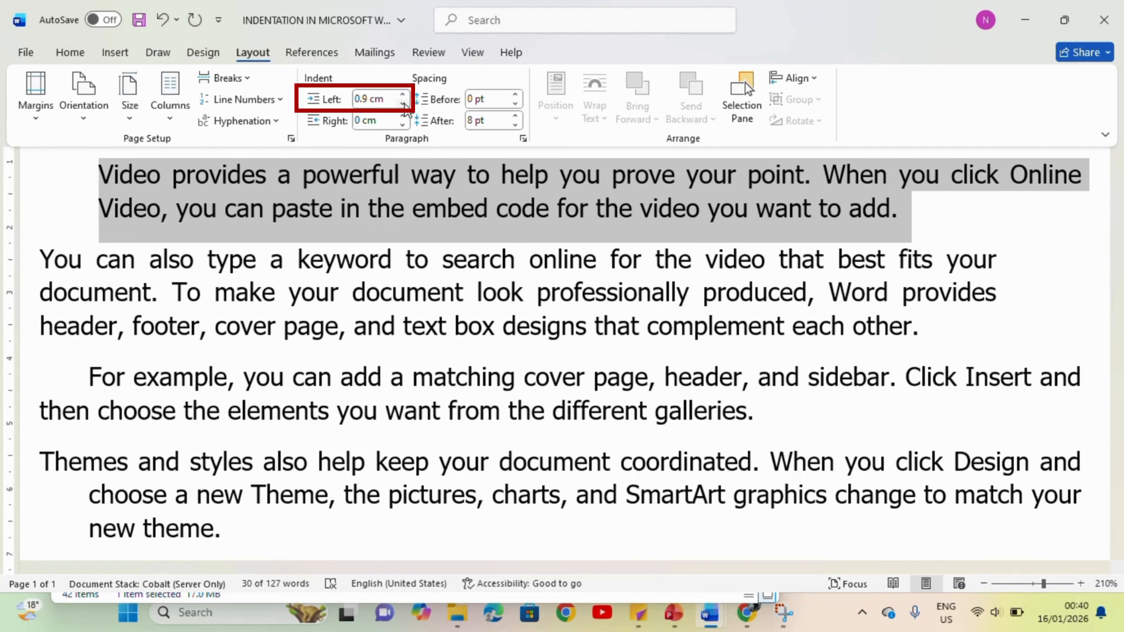
left_click(403, 103)
left_click(403, 104)
left_click(403, 104)
left_click(403, 104)
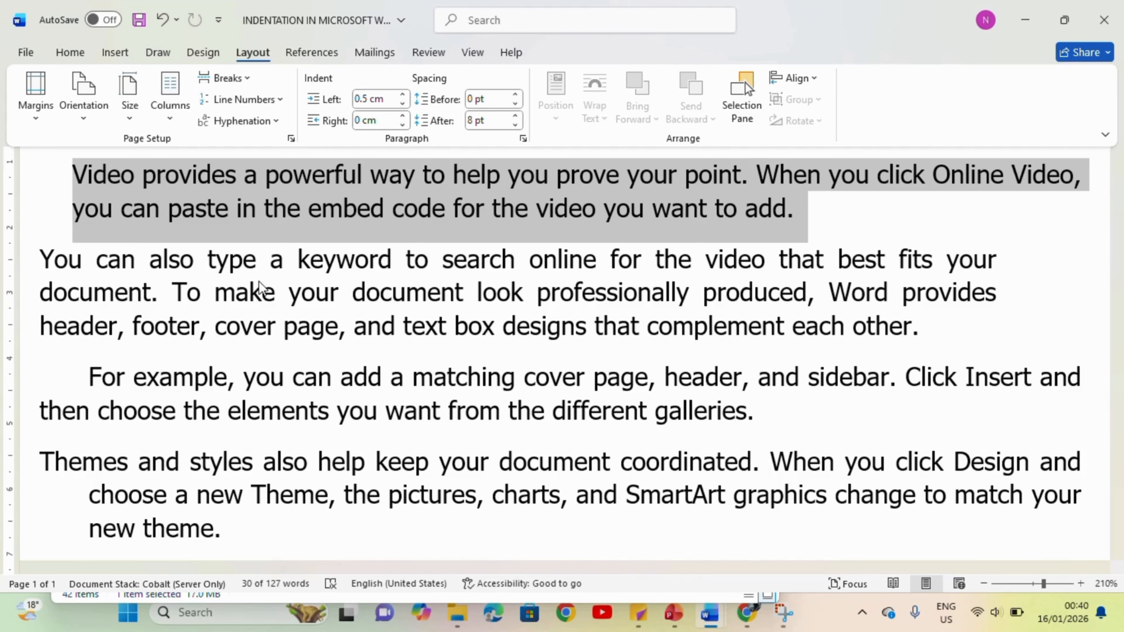
Step: Set the second body paragraph's right indent to 1.7 cm through the layout settings
key("ctrl+F1")
triple_click(259, 290)
left_click(259, 292)
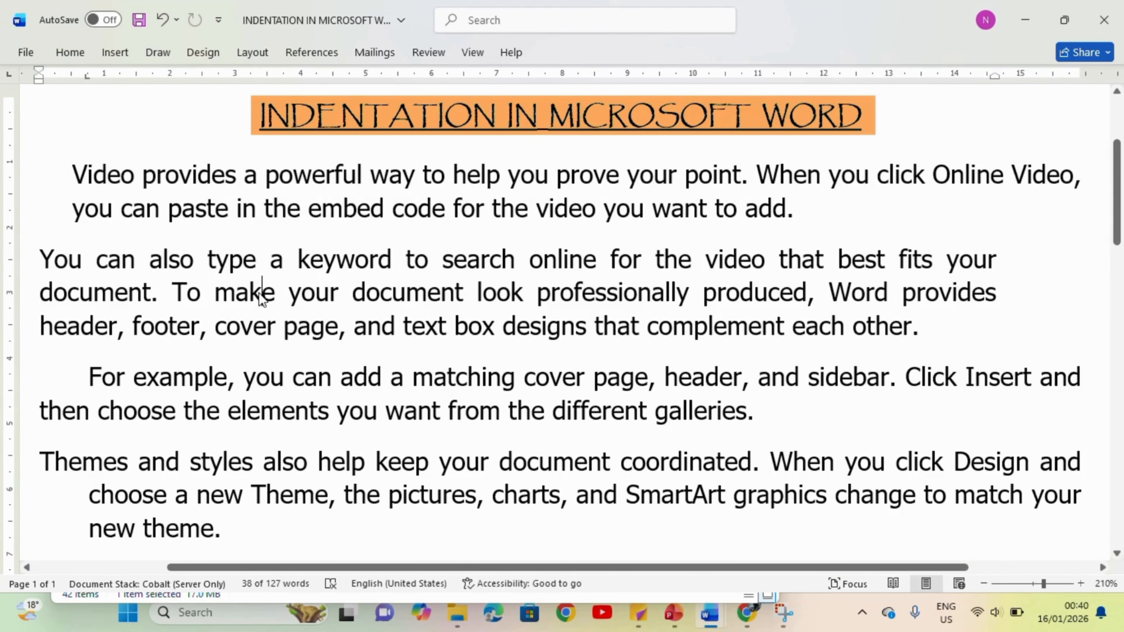
triple_click(261, 295)
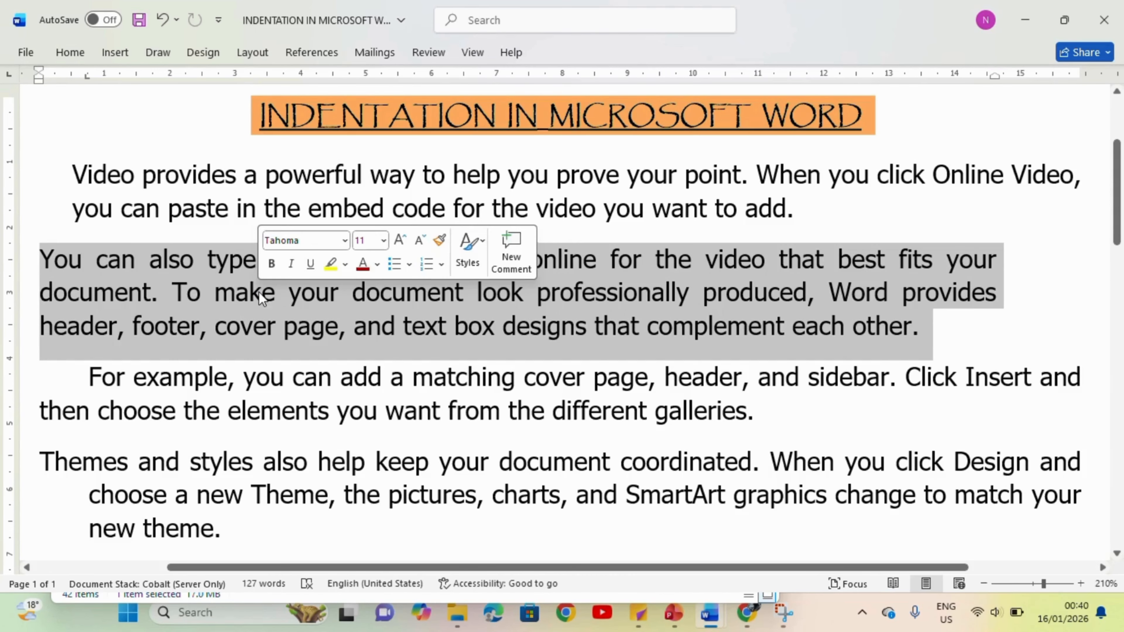
left_click(245, 60)
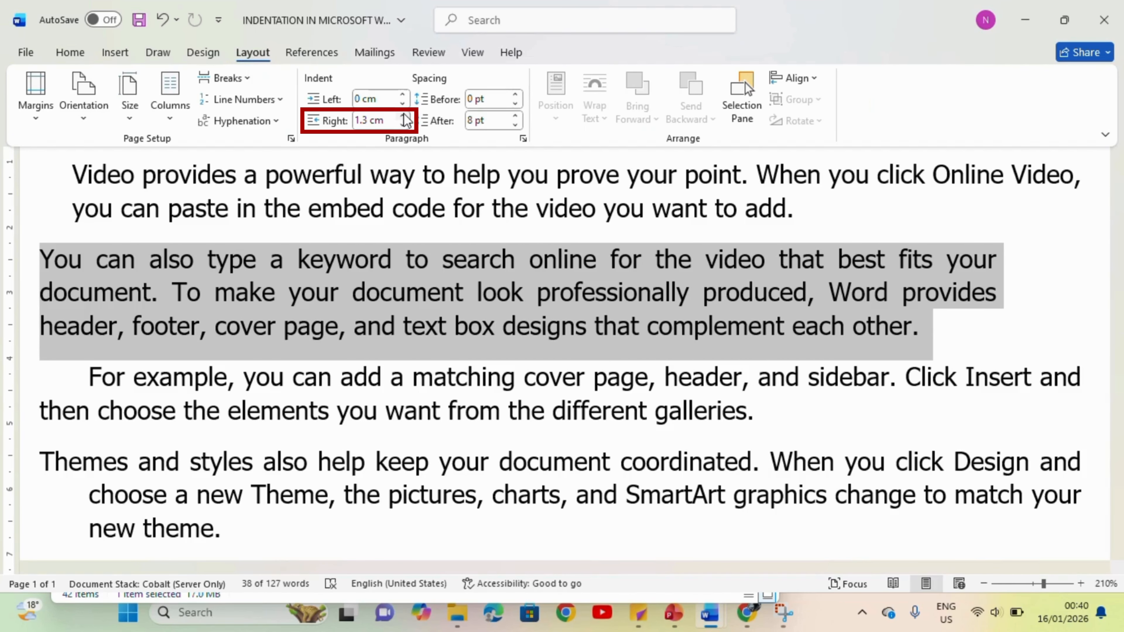
left_click(403, 116)
left_click(403, 116)
left_click(404, 116)
left_click(403, 116)
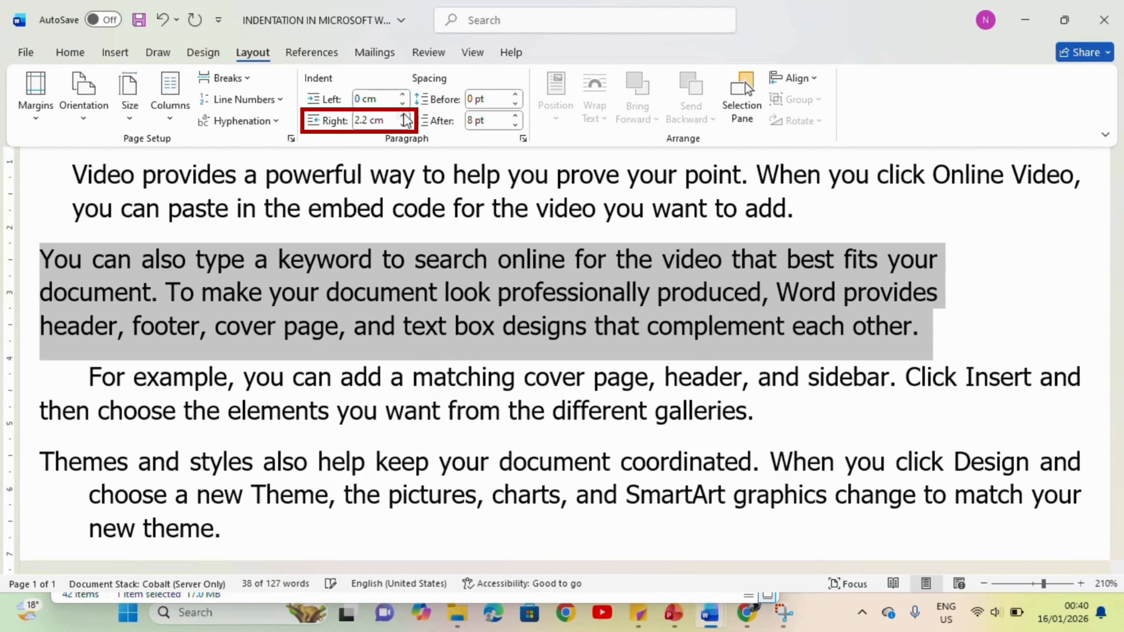
left_click(404, 115)
left_click(405, 127)
left_click(406, 127)
left_click(405, 126)
left_click(405, 127)
left_click(406, 127)
left_click(406, 126)
left_click(405, 127)
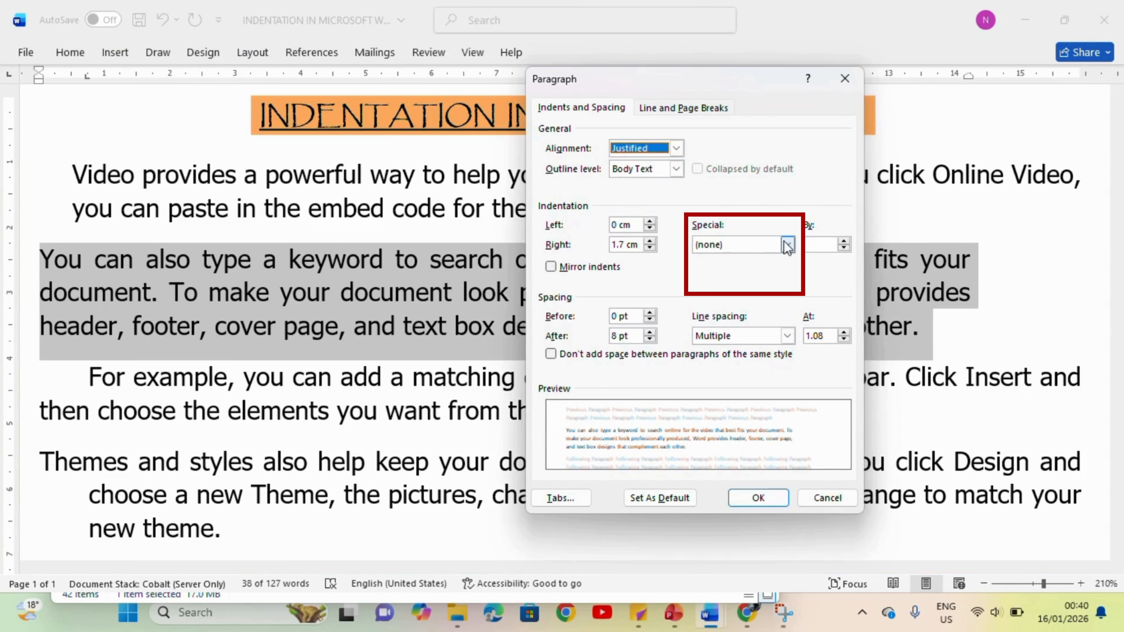
Step: View the special indentation choices in the paragraph settings and close the dialog
left_click(788, 244)
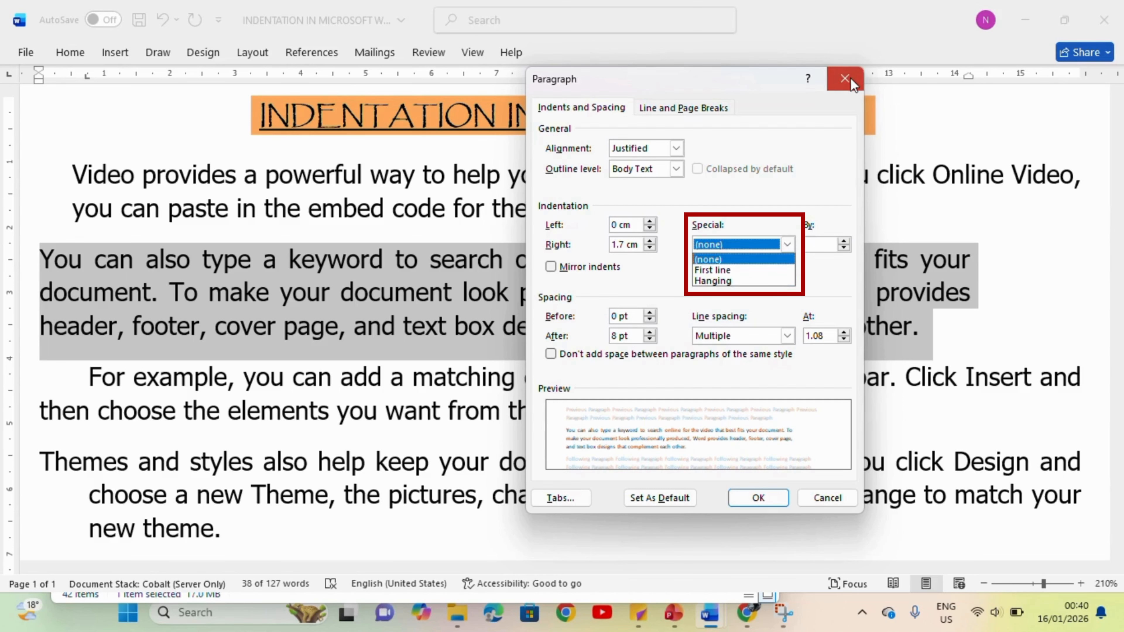
left_click(856, 88)
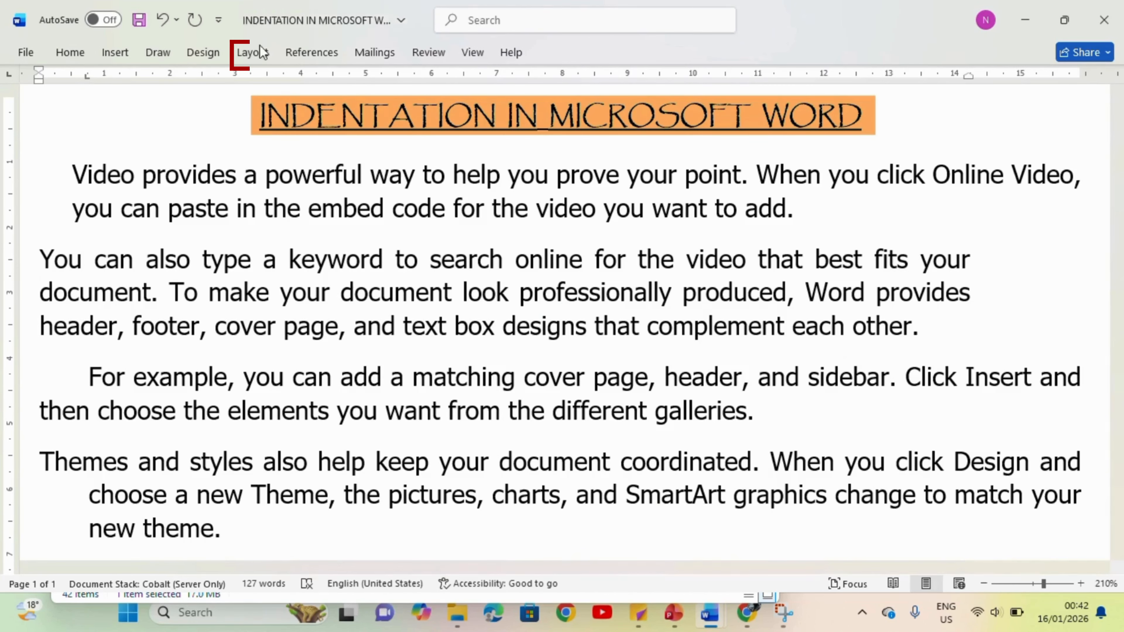
Step: Increase the spacing before the second body paragraph to 48 pt
left_click(259, 55)
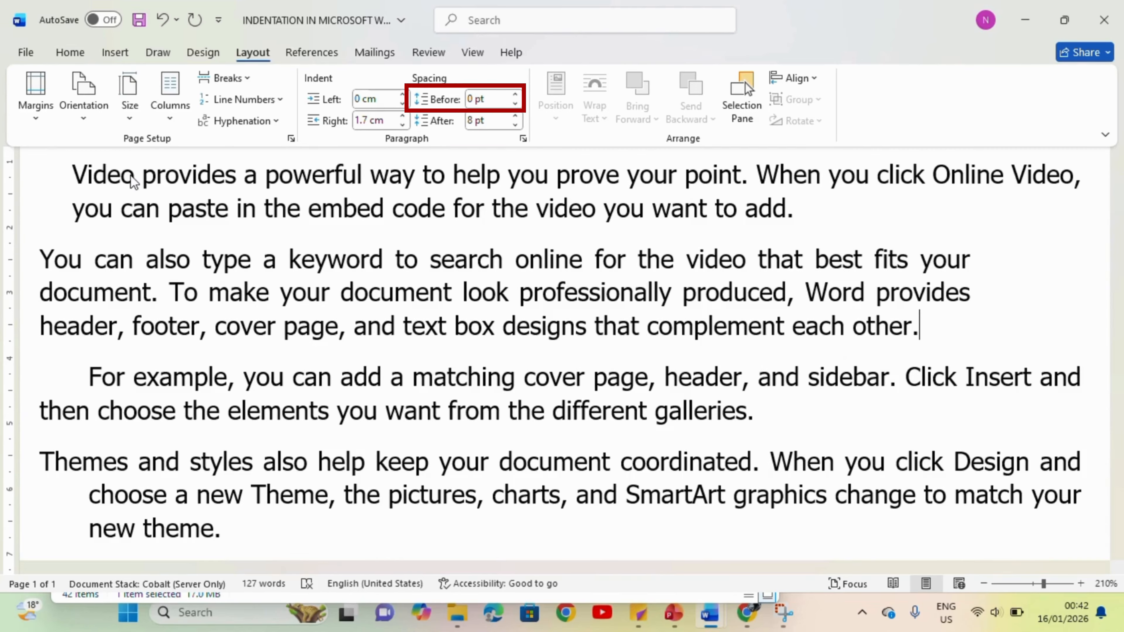
left_click(119, 316)
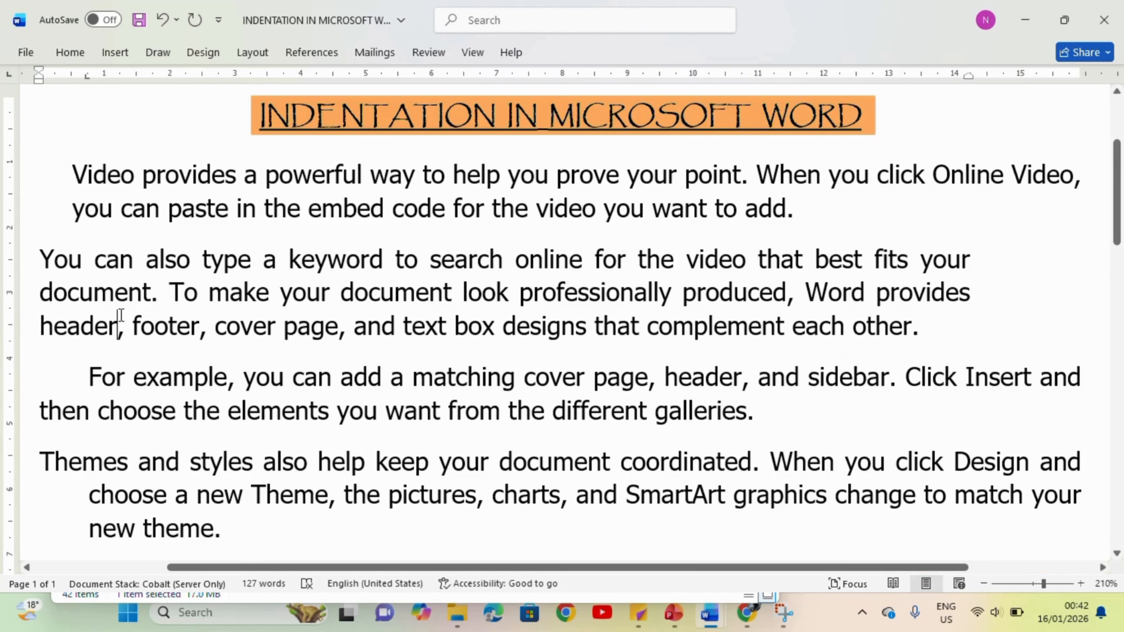
triple_click(119, 315)
double_click(120, 315)
triple_click(120, 317)
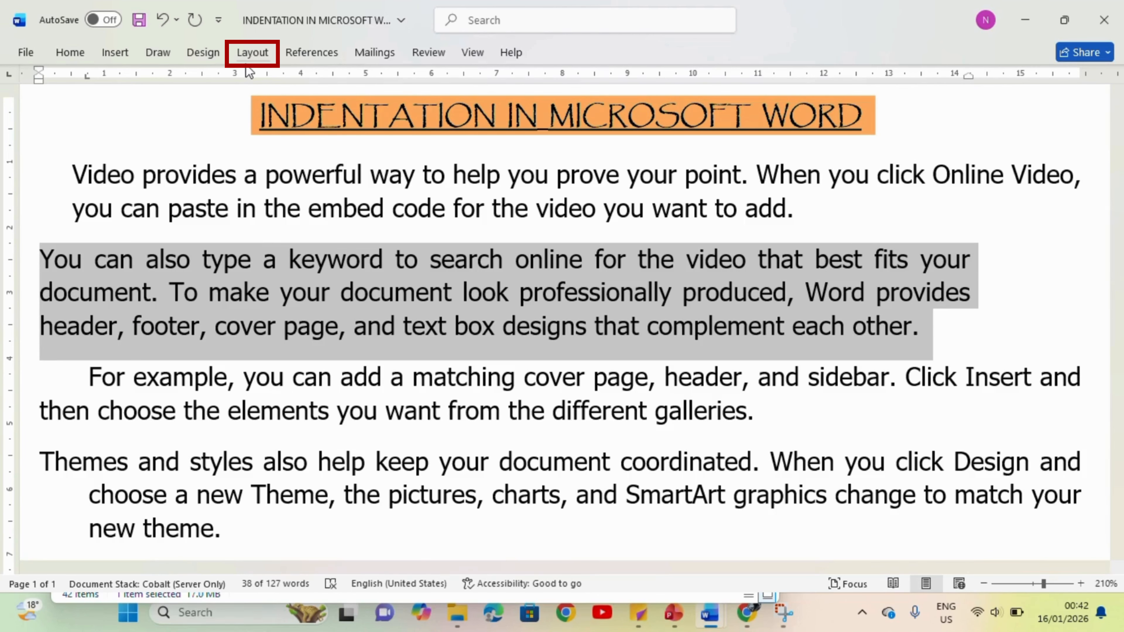
left_click(249, 55)
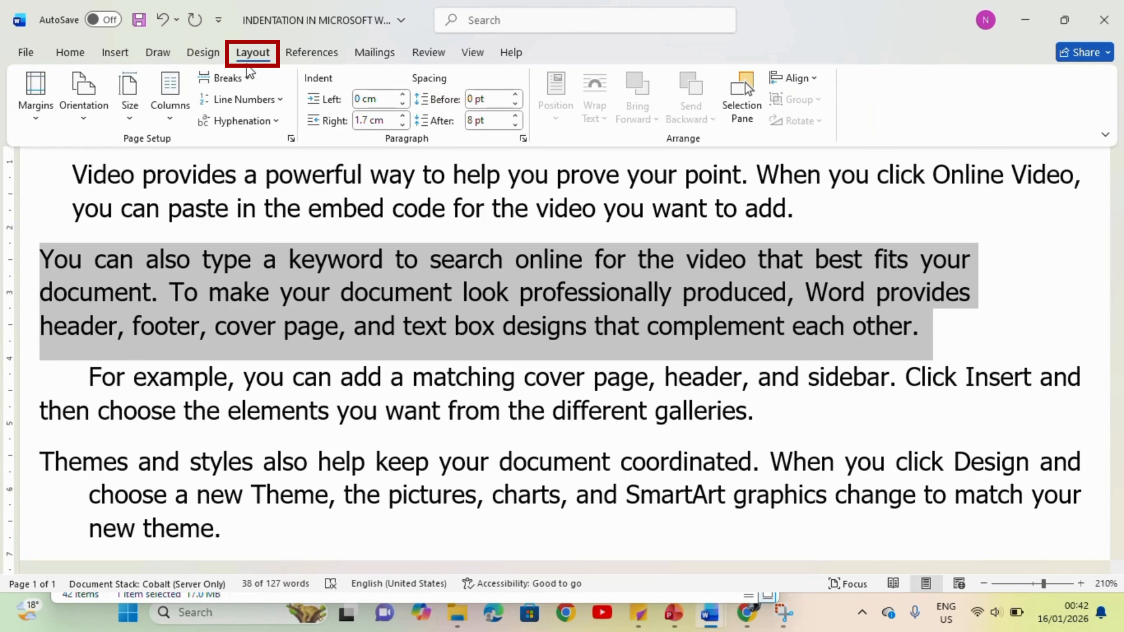
left_click(516, 95)
left_click(516, 95)
left_click(516, 95)
left_click(516, 95)
left_click(516, 95)
left_click(517, 95)
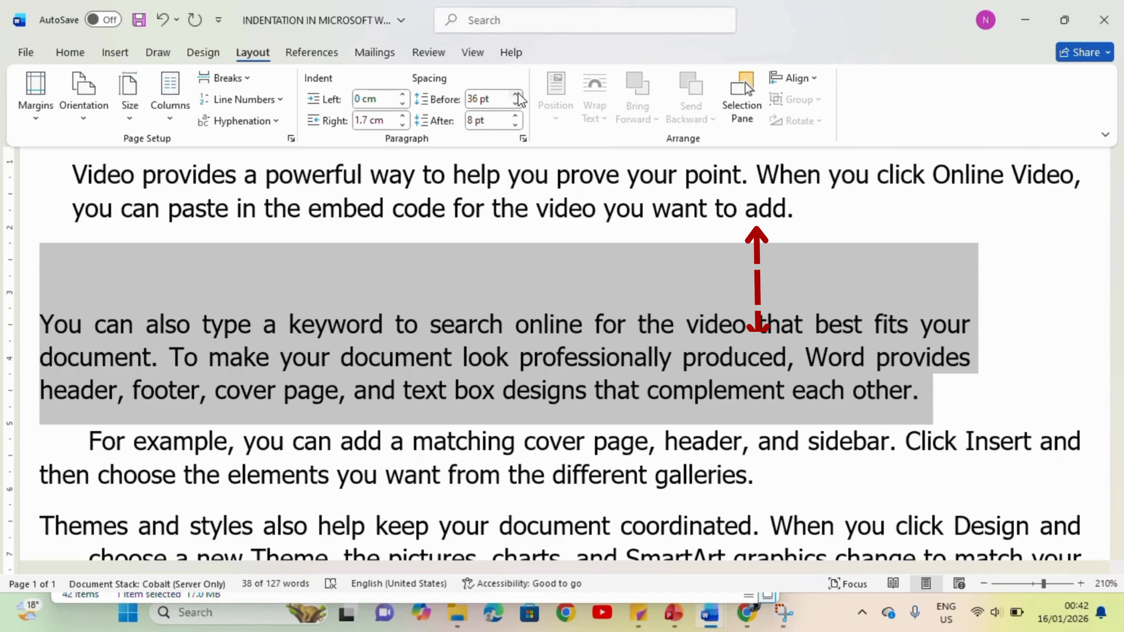
left_click(516, 95)
left_click(517, 94)
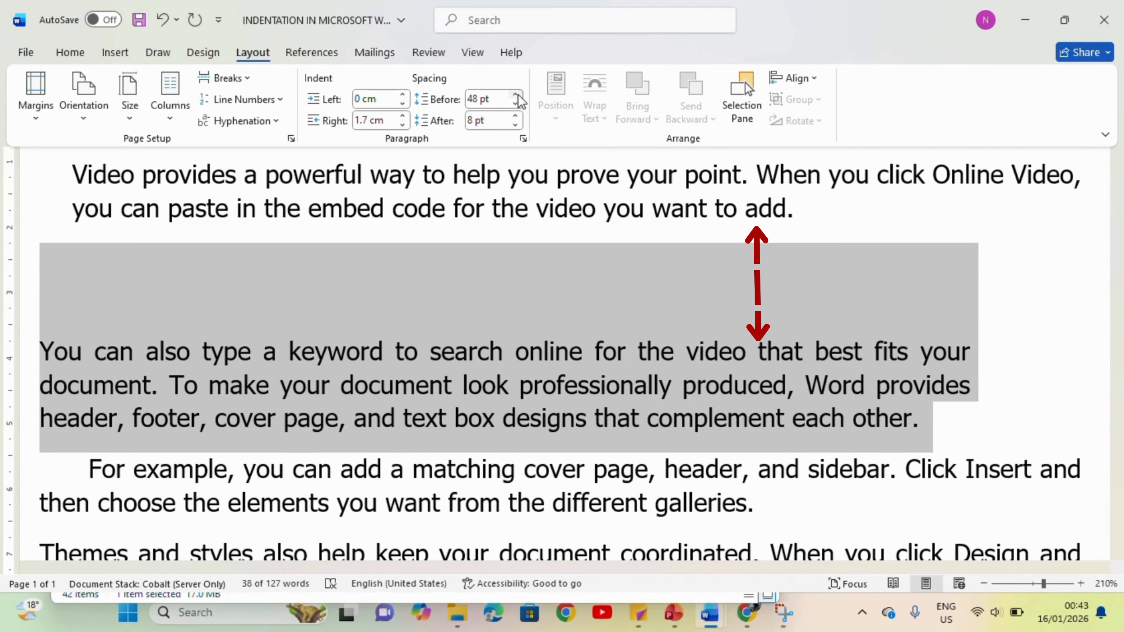
Step: Reduce the spacing before the second body paragraph to 0 pt
left_click(521, 105)
left_click(521, 105)
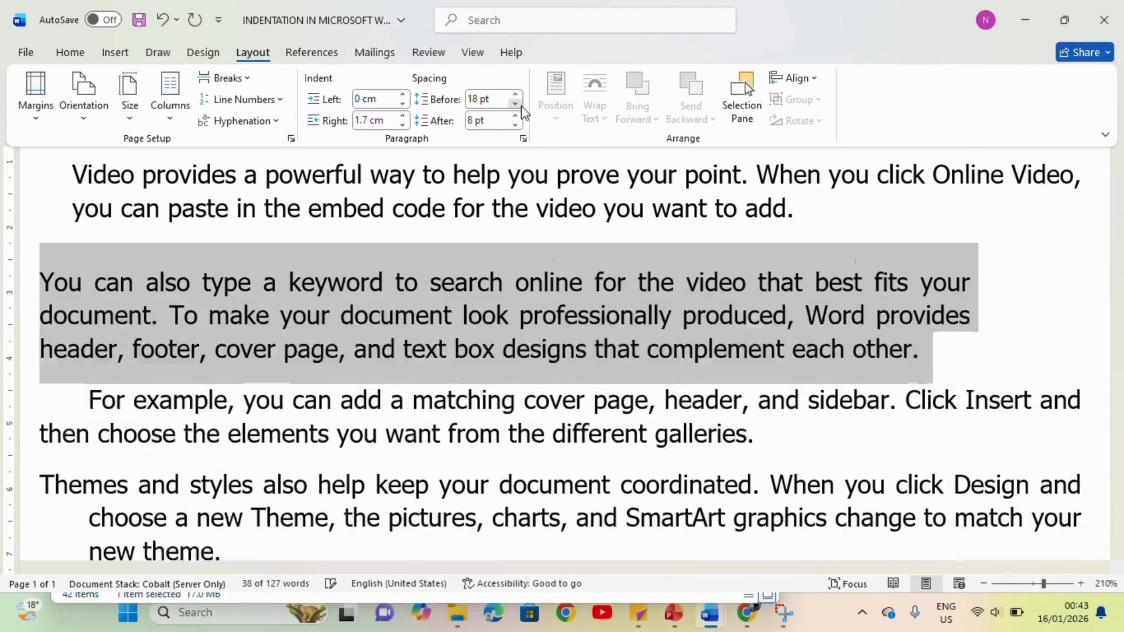
left_click(521, 105)
left_click(521, 105)
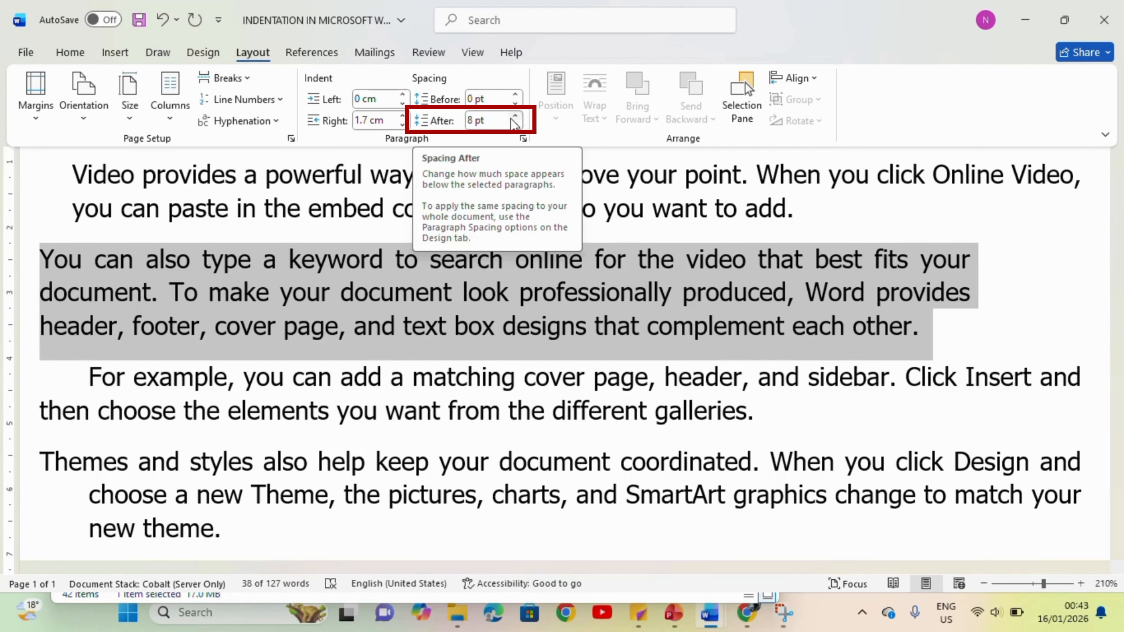
Step: Increase the spacing after the second body paragraph to 60 pt
left_click(516, 116)
left_click(515, 116)
left_click(516, 116)
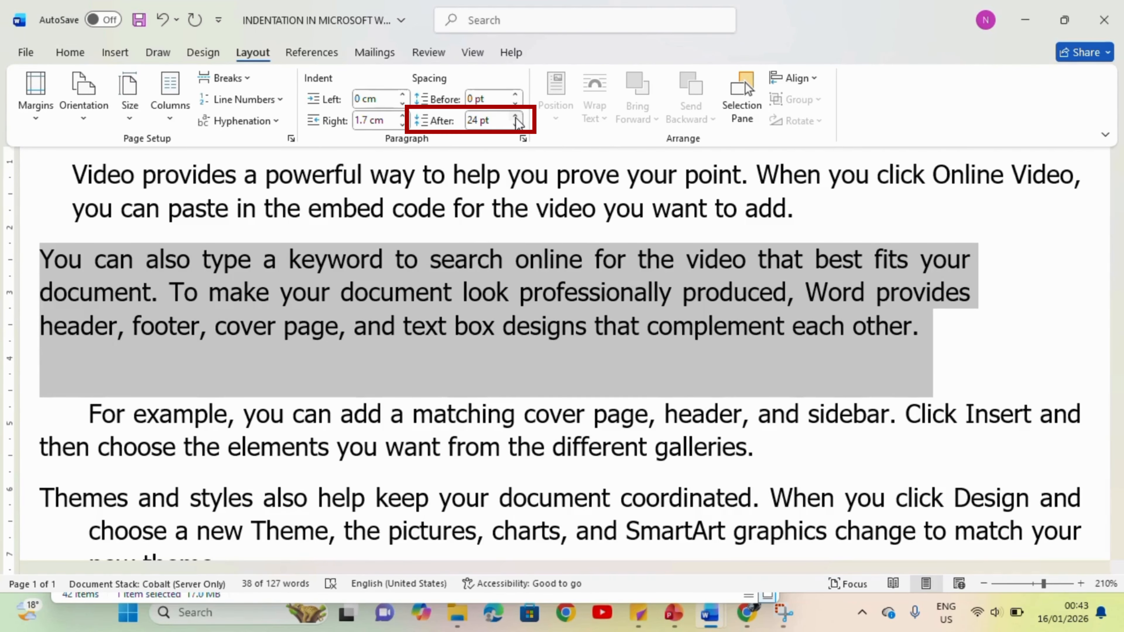
left_click(515, 116)
left_click(516, 116)
left_click(515, 116)
left_click(516, 116)
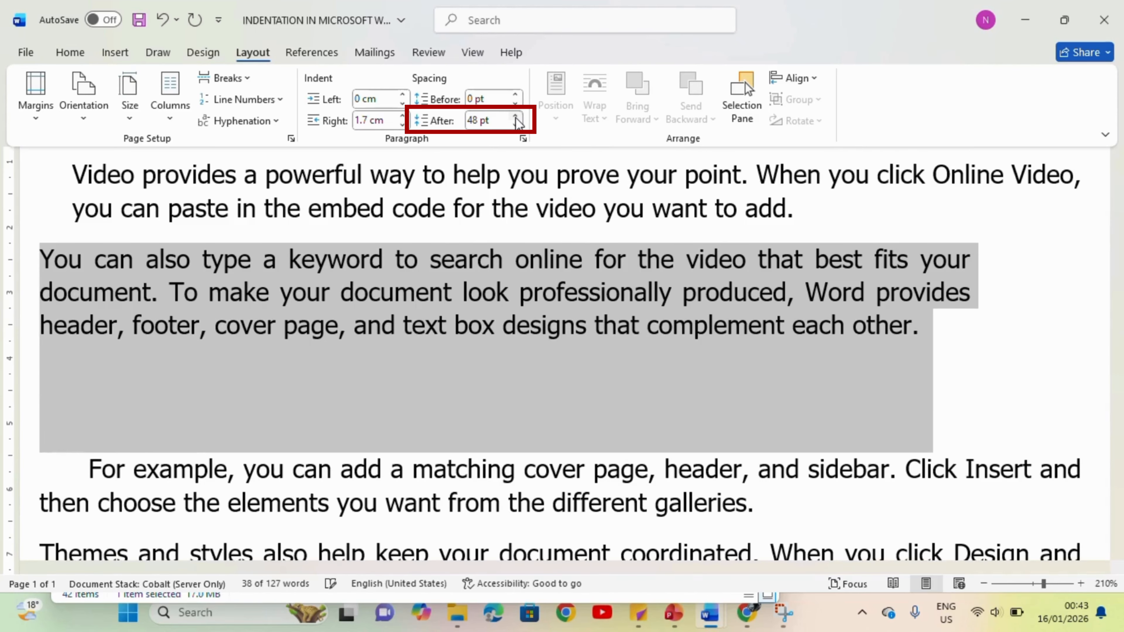
left_click(516, 116)
left_click(515, 116)
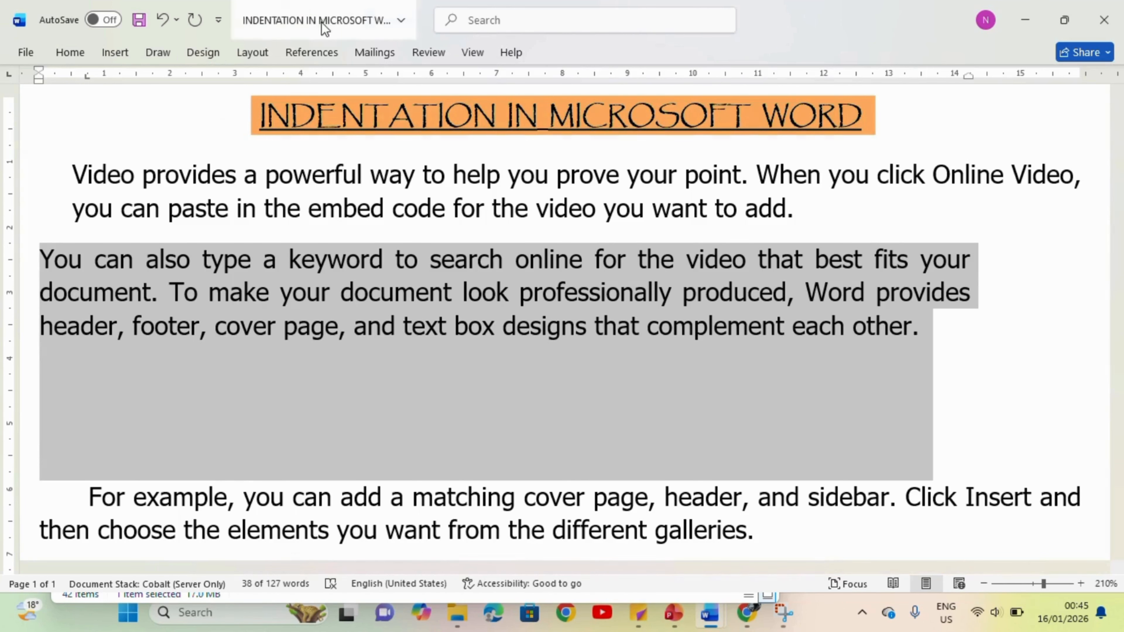
Step: Open the paragraph settings for the second body paragraph
left_click(248, 54)
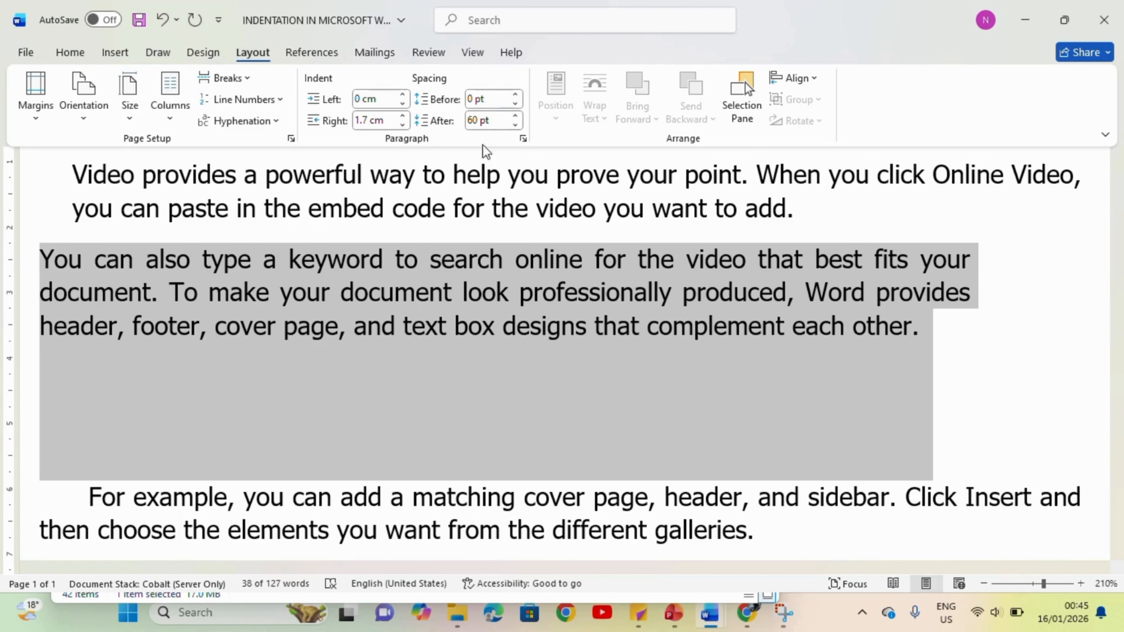
left_click(523, 139)
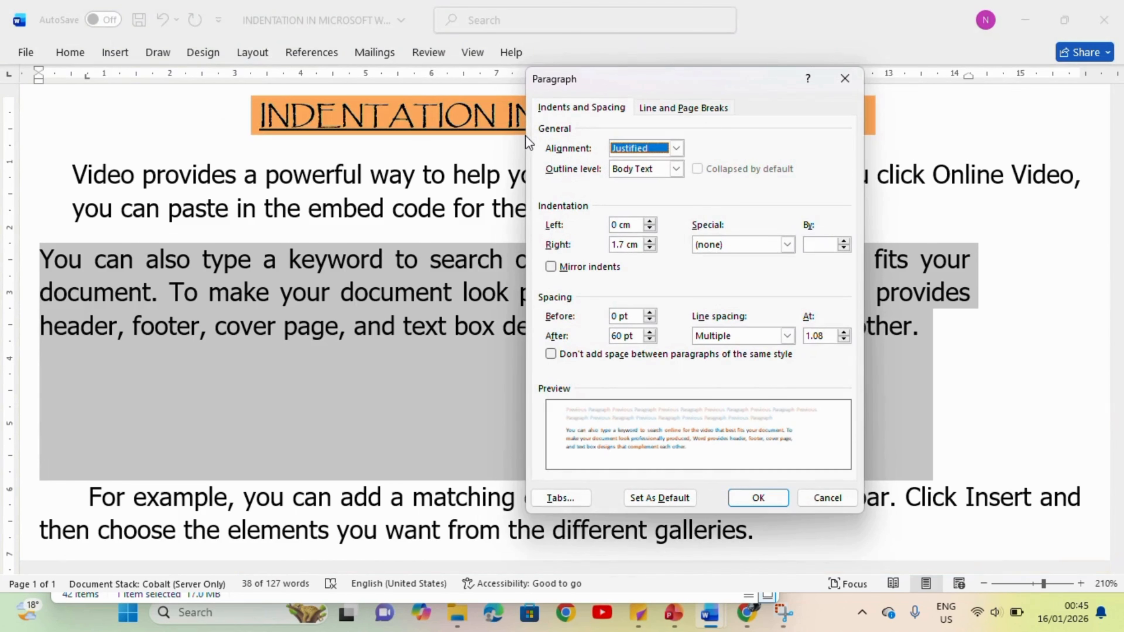